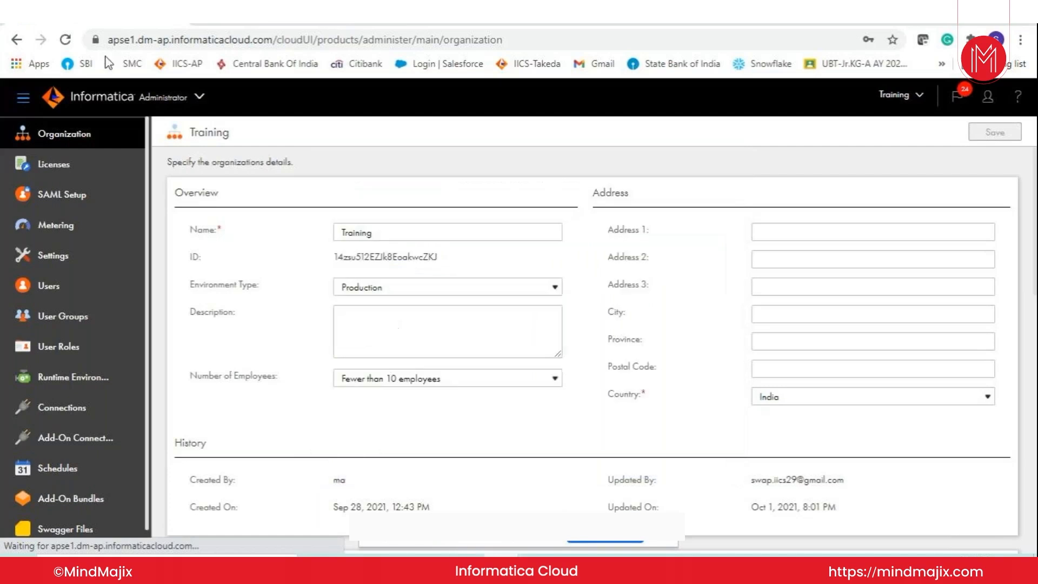
# - Open the DESKTOP-DAQTMEM agent from the runtime environments and stop its Data Integration Server service
pyautogui.click(50, 376)
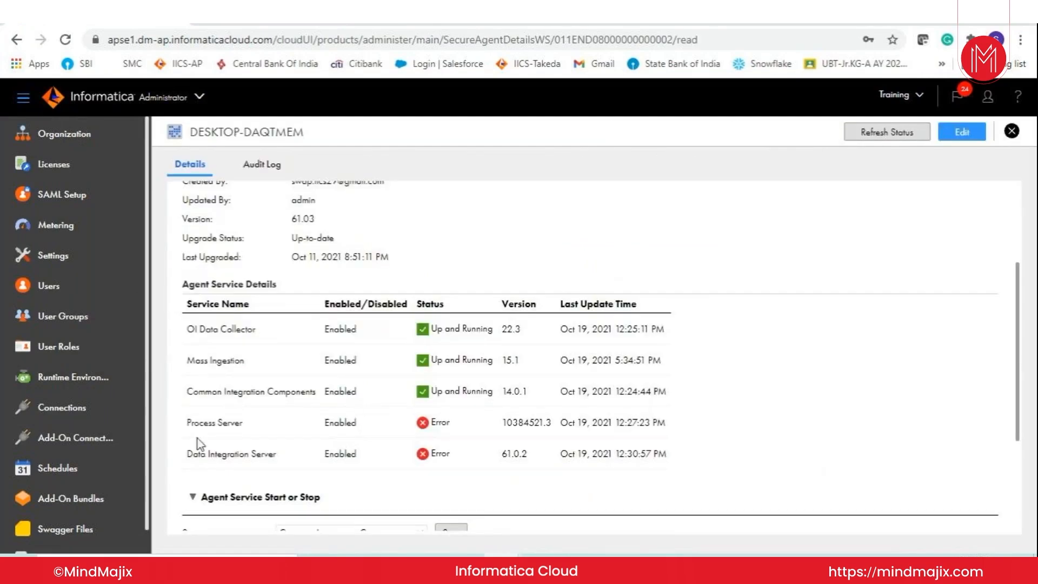
pyautogui.moveTo(186, 456); pyautogui.dragTo(277, 457)
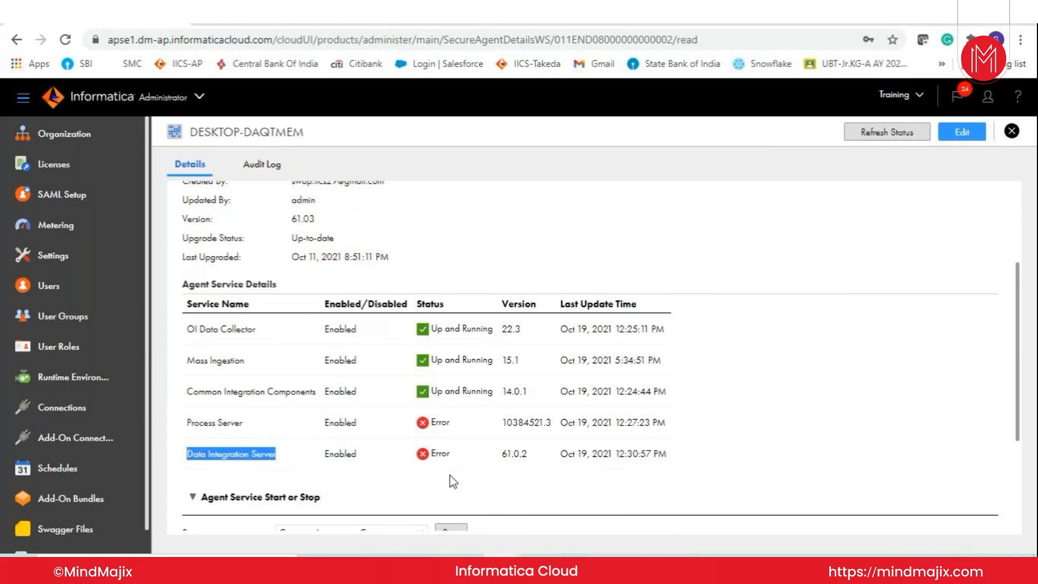
pyautogui.doubleClick(440, 454)
pyautogui.scroll(-3, 572, 489)
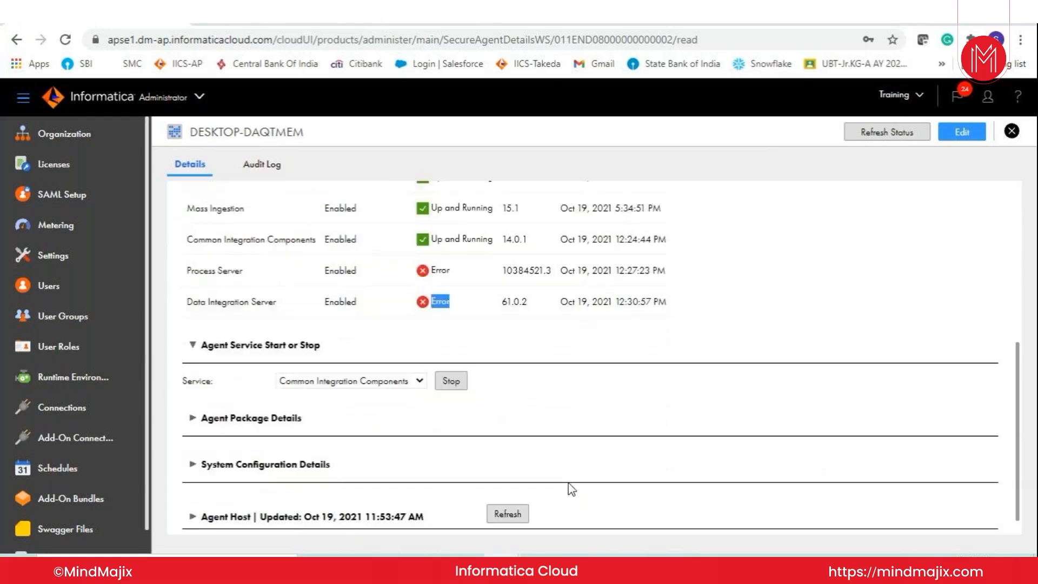
pyautogui.click(352, 381)
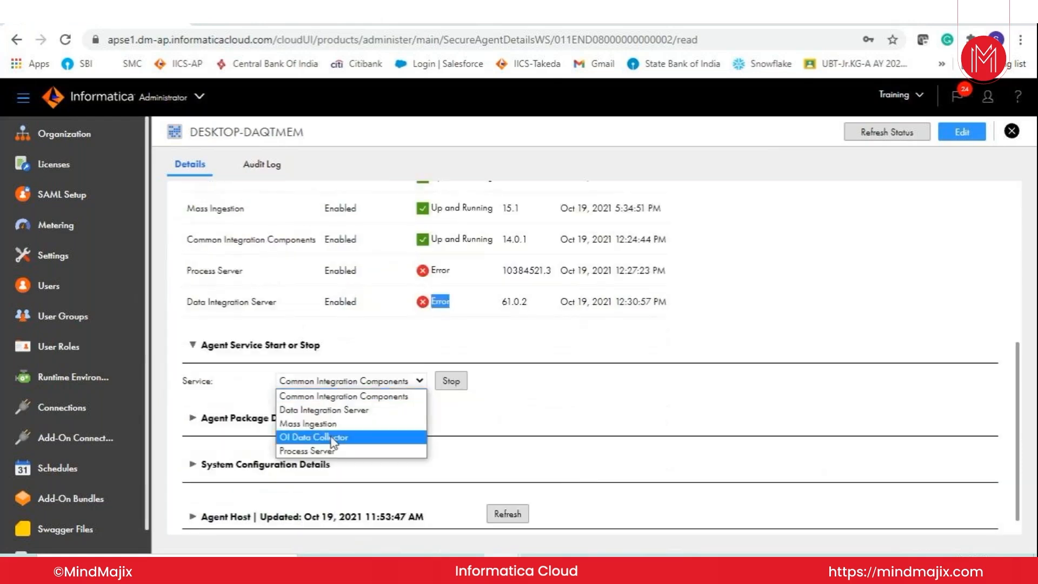
pyautogui.click(306, 410)
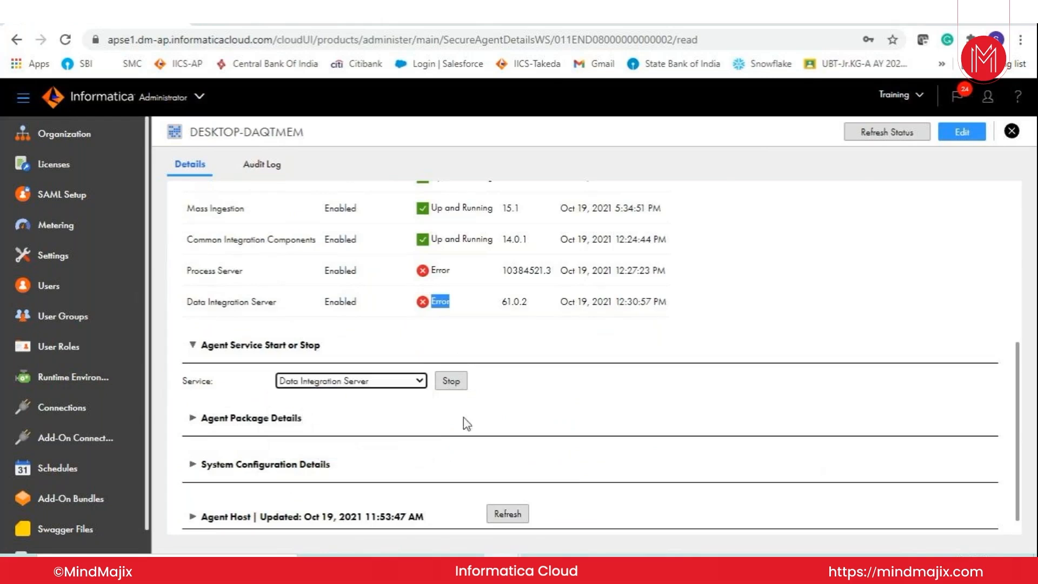
pyautogui.click(450, 382)
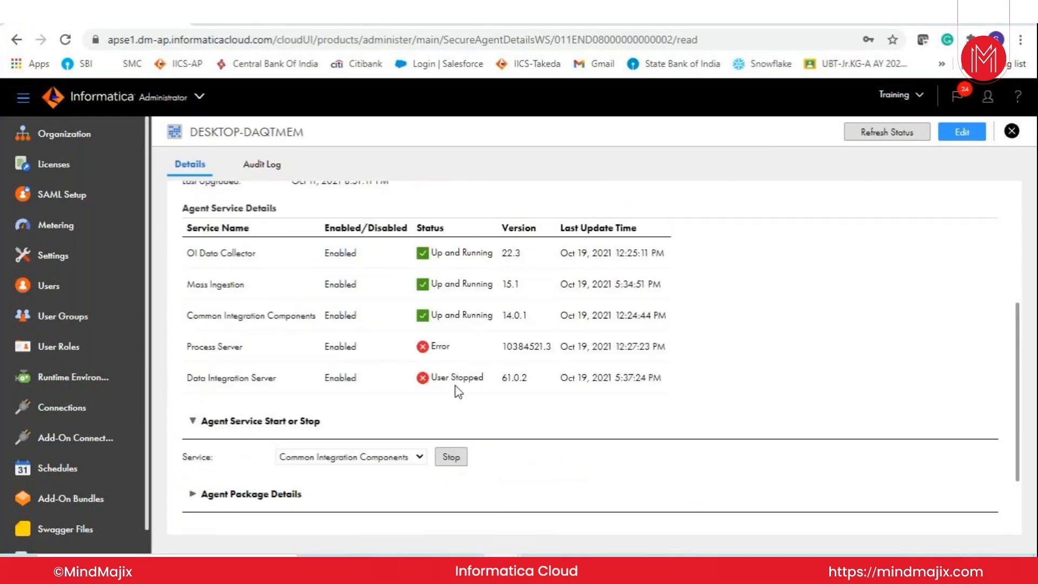
# - Start the agent's Data Integration Server service again
pyautogui.click(405, 383)
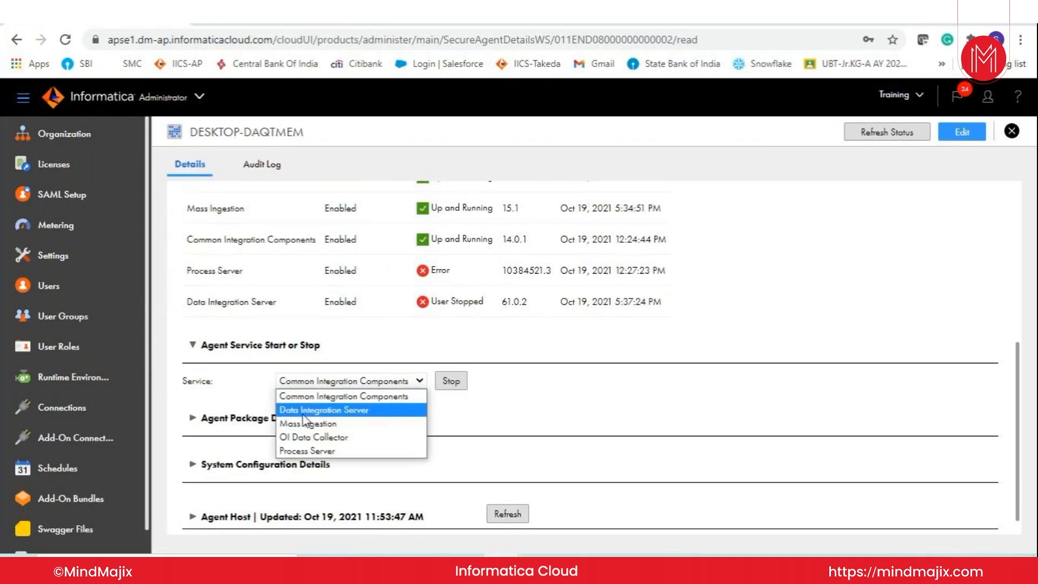
pyautogui.click(306, 410)
pyautogui.click(452, 383)
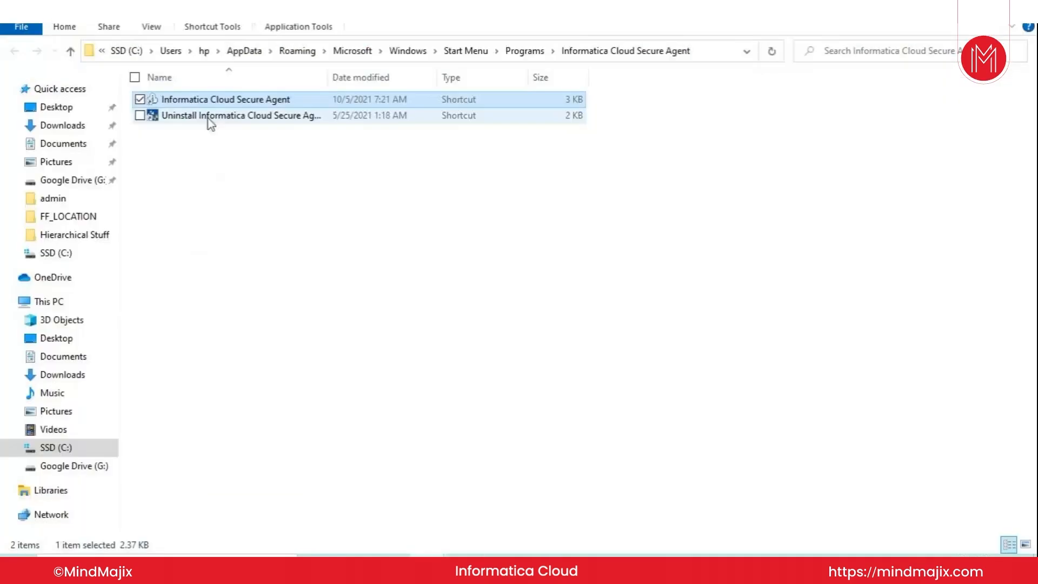
# - Select the Uninstall Informatica Cloud Secure Agent shortcut in File Explorer and widen the Name column to fit its full name
pyautogui.click(230, 117)
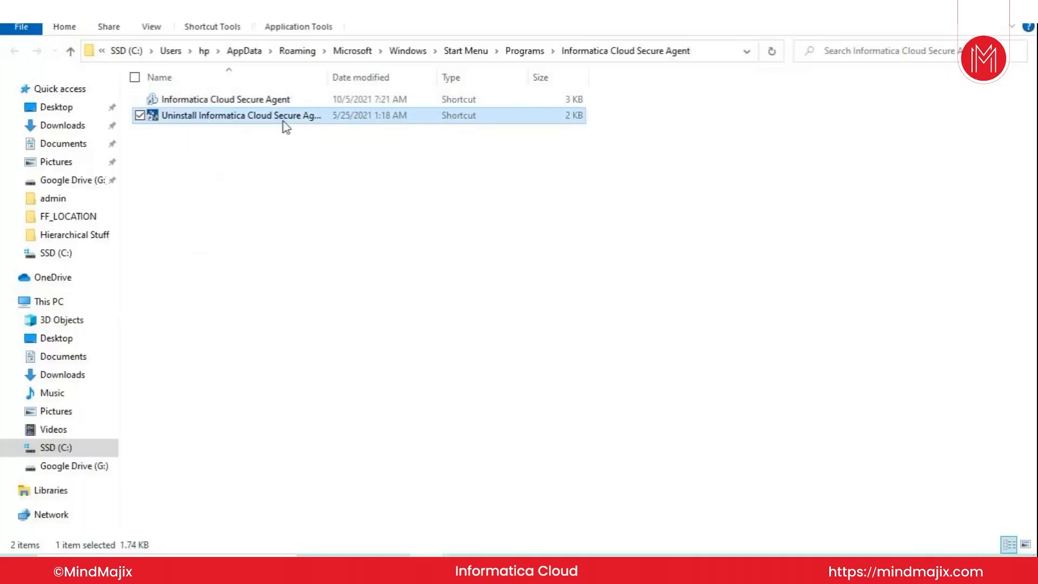
pyautogui.doubleClick(328, 76)
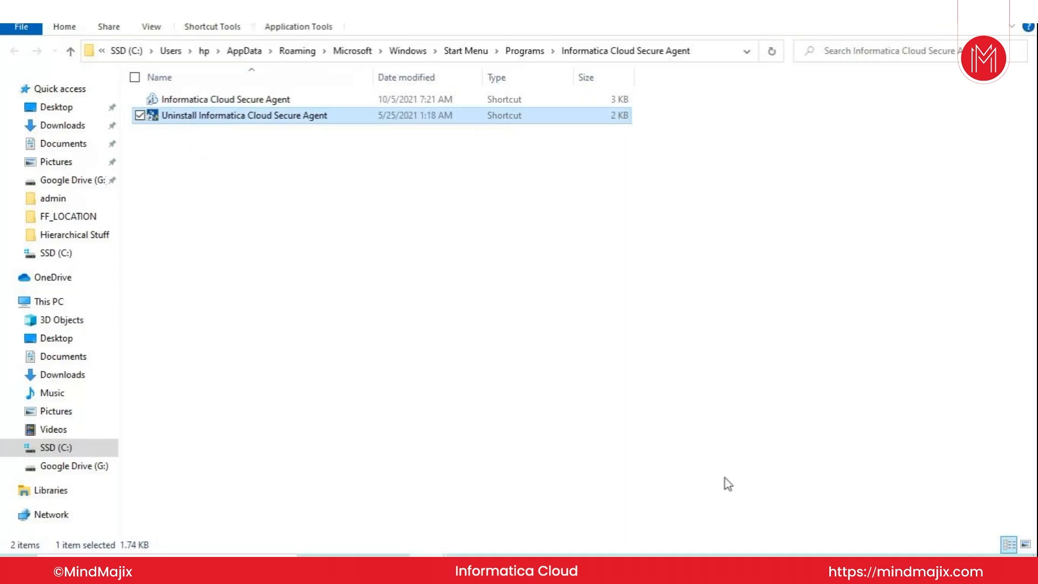
# - Switch to the Secure Agent's apps folder and locate the Data_Integration_Server and old_Data_Integration_Server folders
pyautogui.moveTo(411, 551)
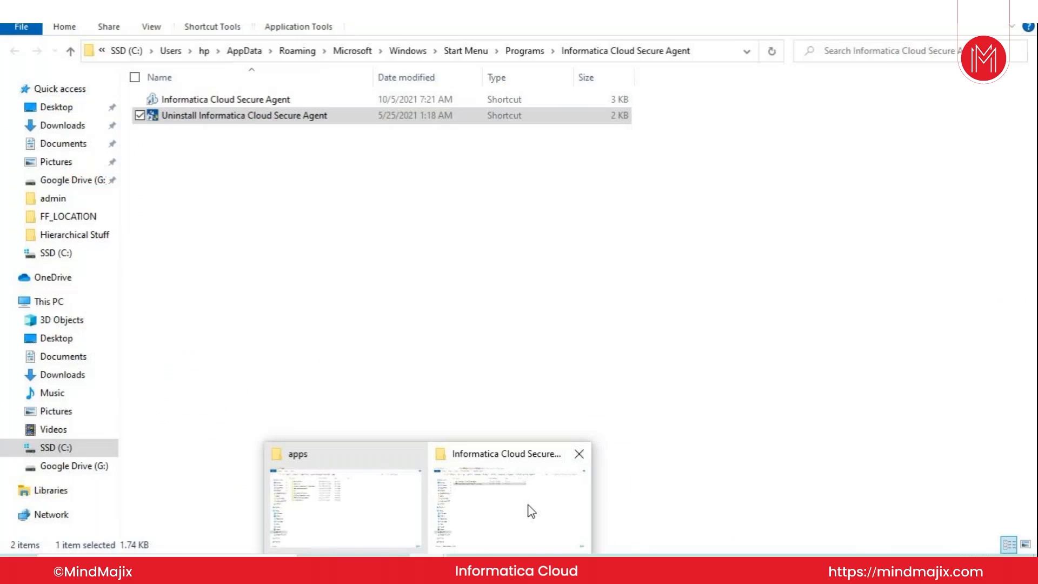
pyautogui.click(528, 509)
pyautogui.click(385, 537)
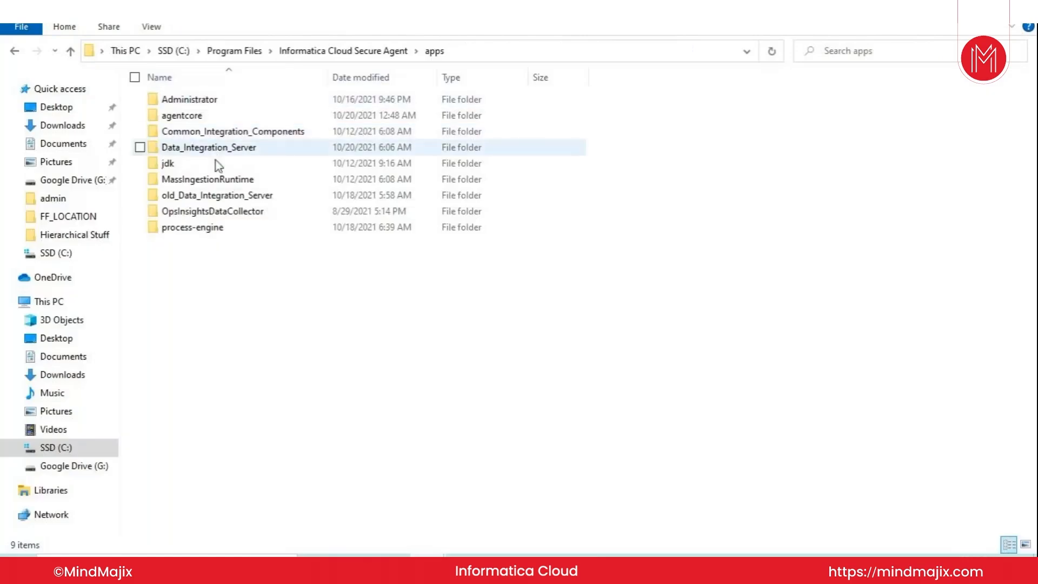
pyautogui.click(187, 148)
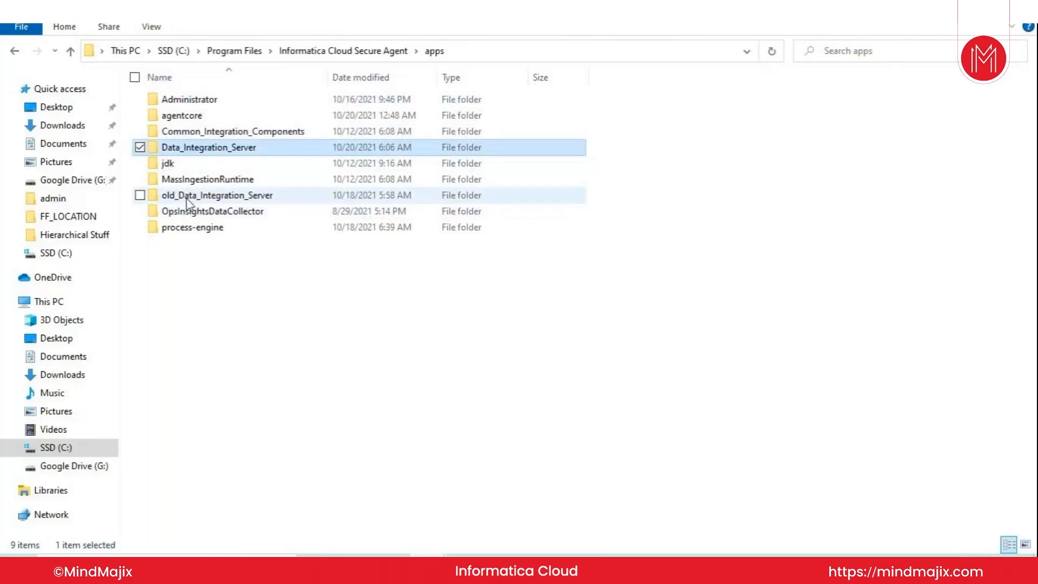
pyautogui.click(160, 198)
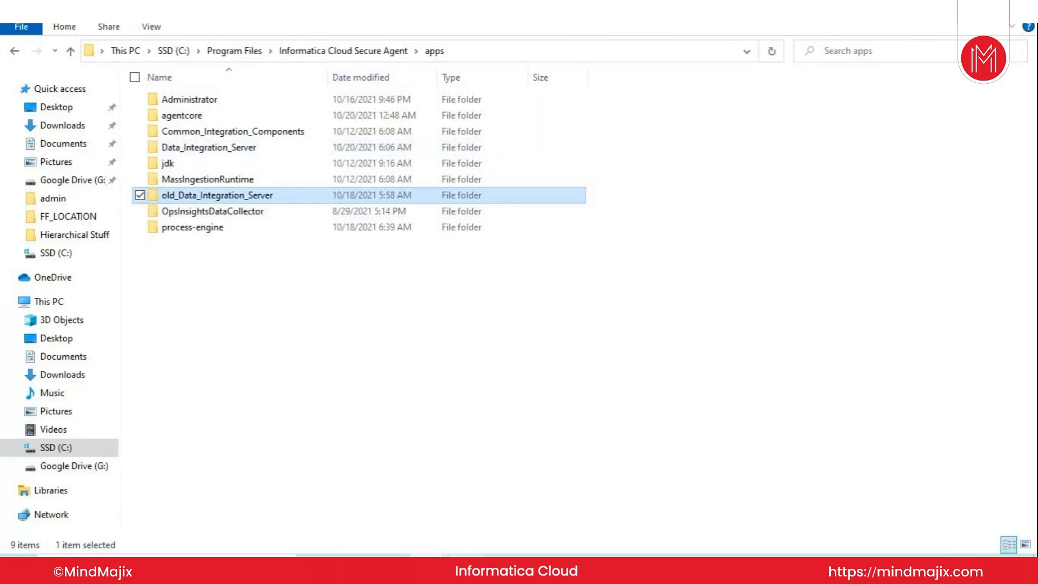
pyautogui.click(174, 153)
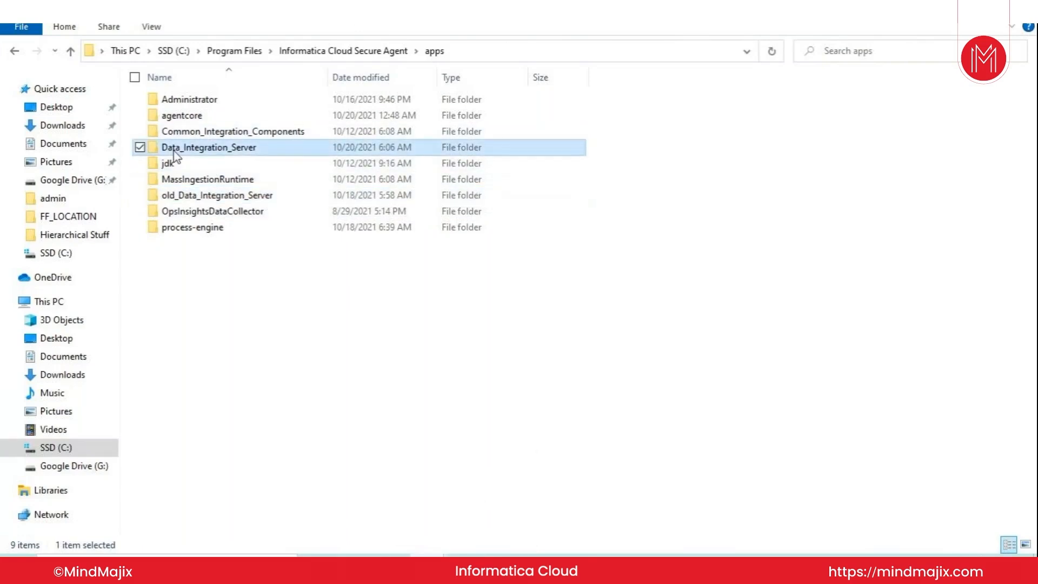
pyautogui.click(195, 201)
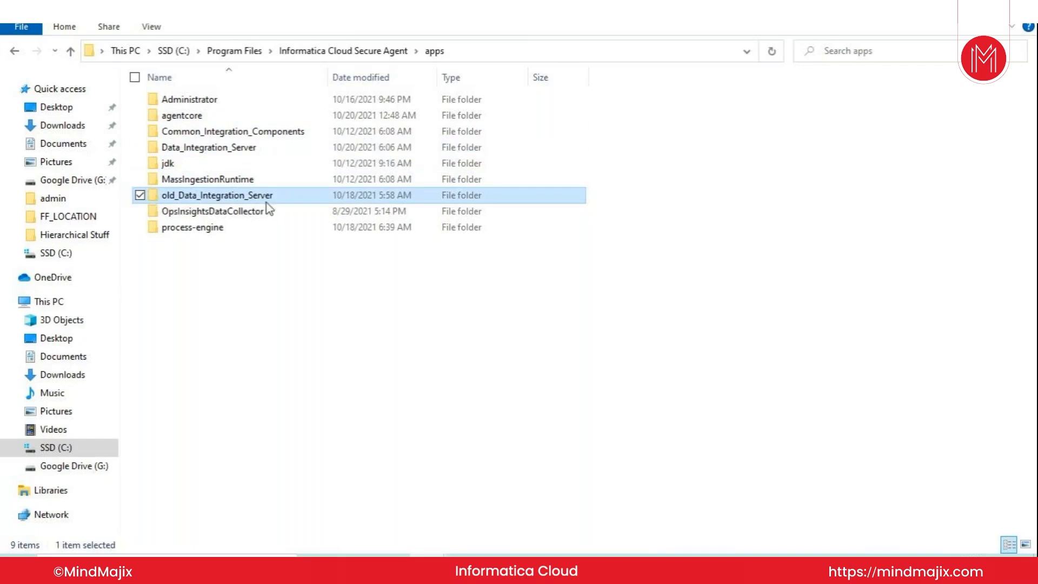
pyautogui.click(193, 153)
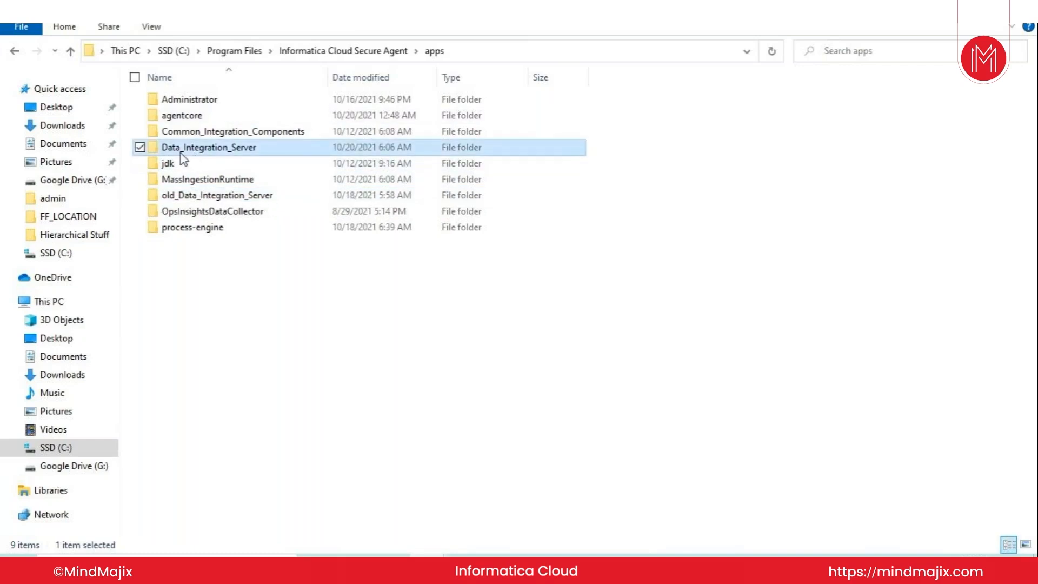
# - Open the Data_Integration_Server folder and compare its version folders with the service version shown in Informatica Administrator
pyautogui.doubleClick(248, 151)
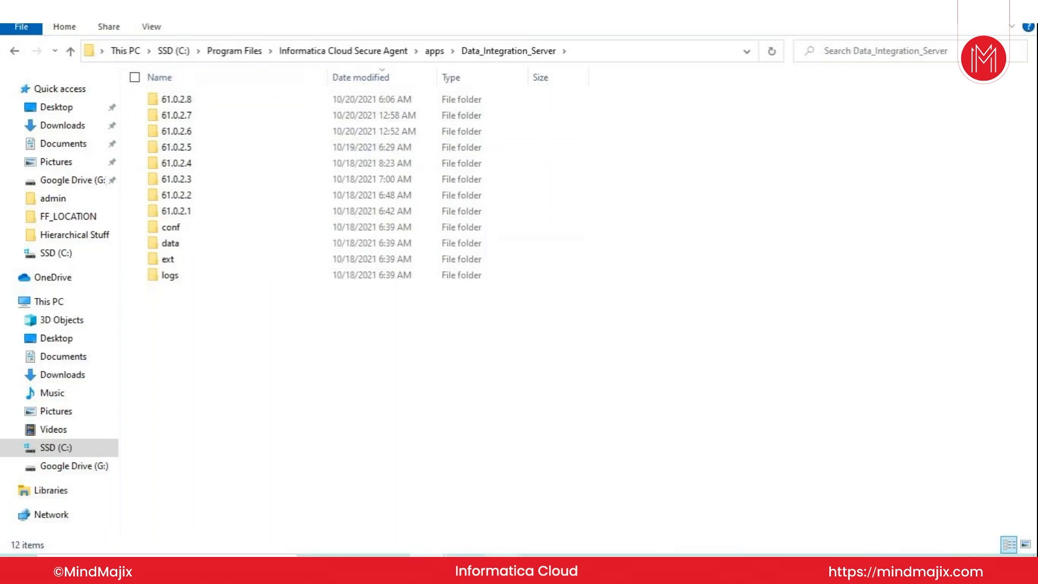
pyautogui.moveTo(501, 568)
pyautogui.click(423, 502)
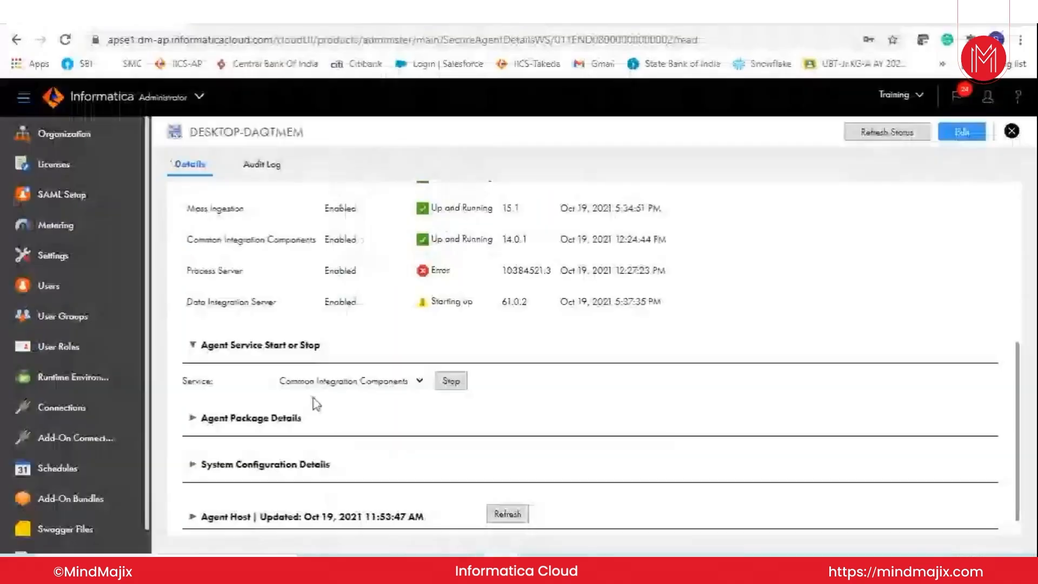
pyautogui.moveTo(503, 303); pyautogui.dragTo(528, 301)
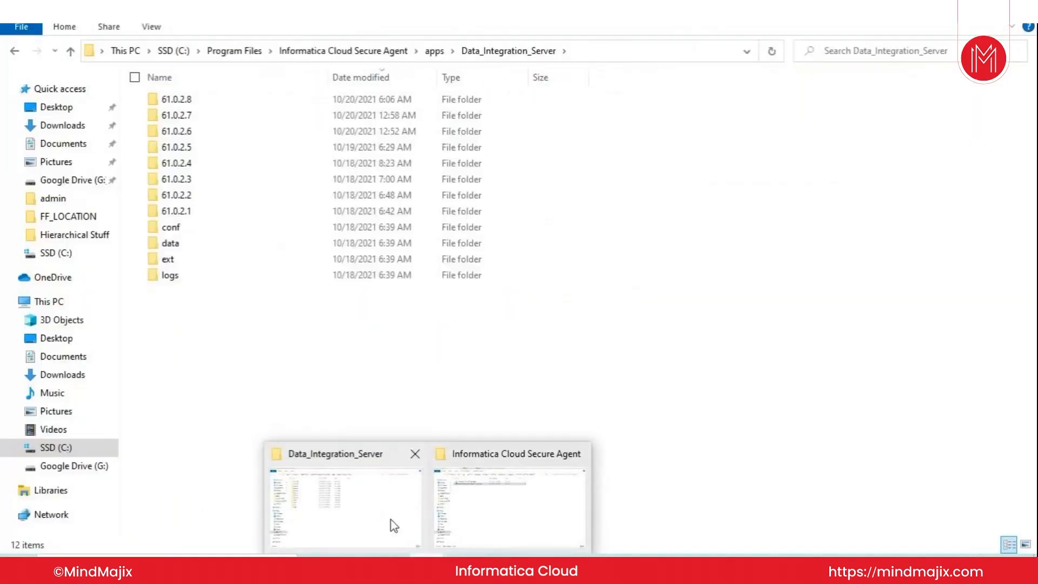
pyautogui.click(394, 523)
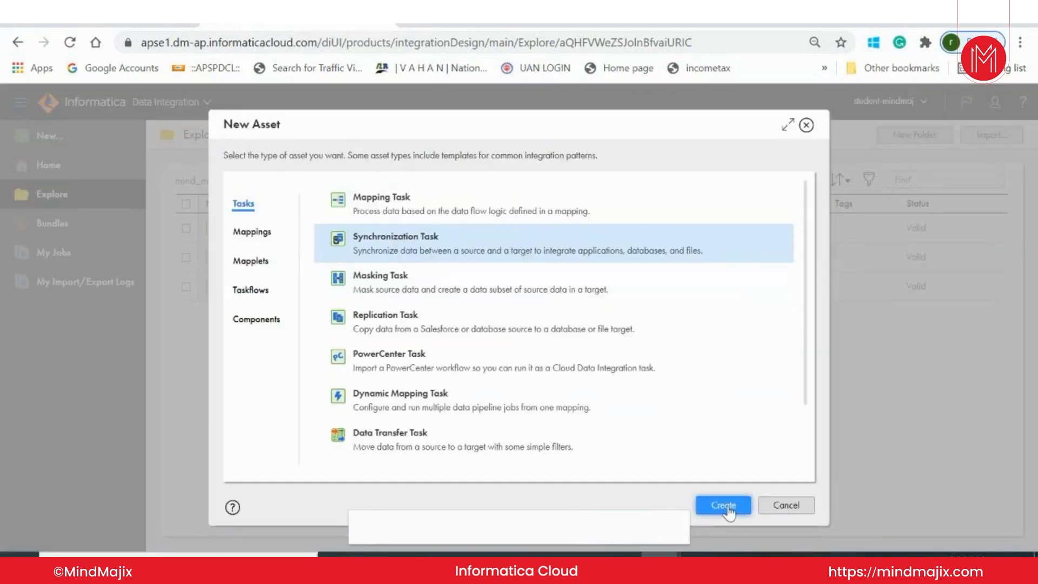
# - Create a new Synchronization Task in Informatica Data Integration and name it DSS_ORCL_DEMO1
pyautogui.click(725, 503)
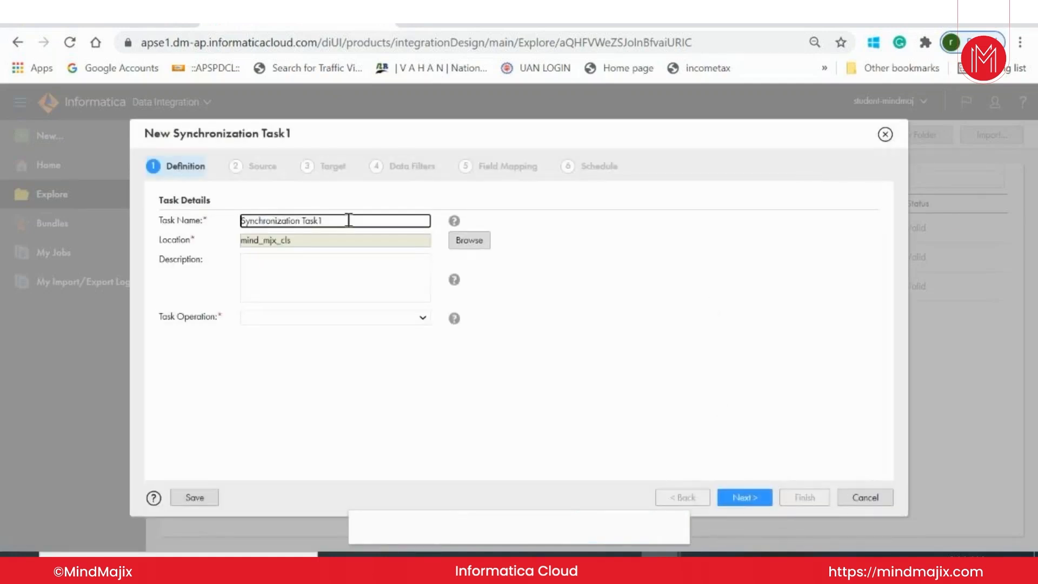
pyautogui.moveTo(334, 221); pyautogui.dragTo(227, 219)
pyautogui.press('BackSpace')
pyautogui.write('DSS_ORCL_DEMO1')
# - Copy the task name into the description, set the task operation to Upsert (Update or Insert) and continue to the source definition
pyautogui.moveTo(343, 220); pyautogui.dragTo(226, 193)
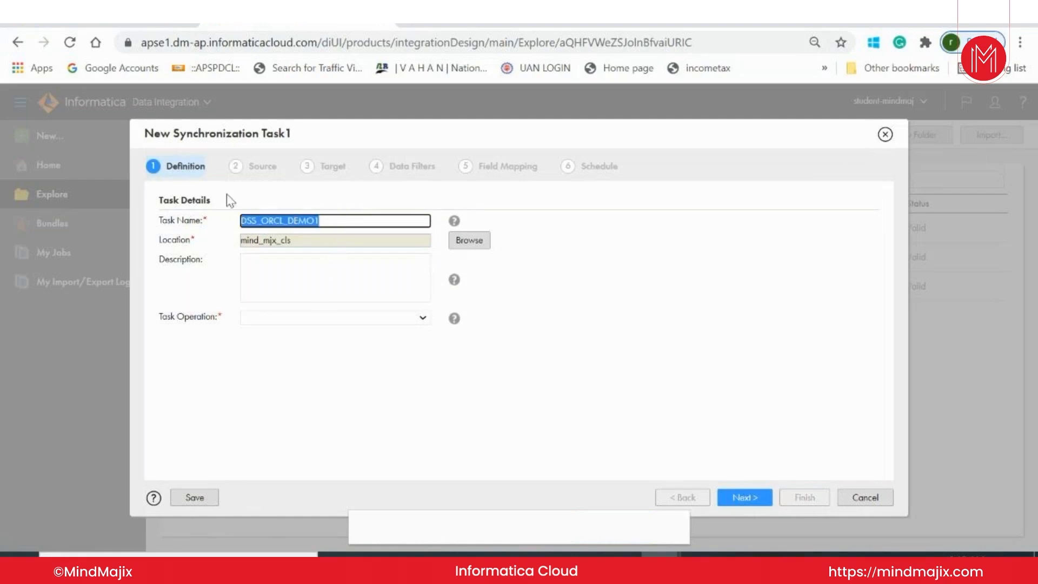
pyautogui.hotkey('ctrl', 'c')
pyautogui.click(278, 265)
pyautogui.hotkey('ctrl', 'v')
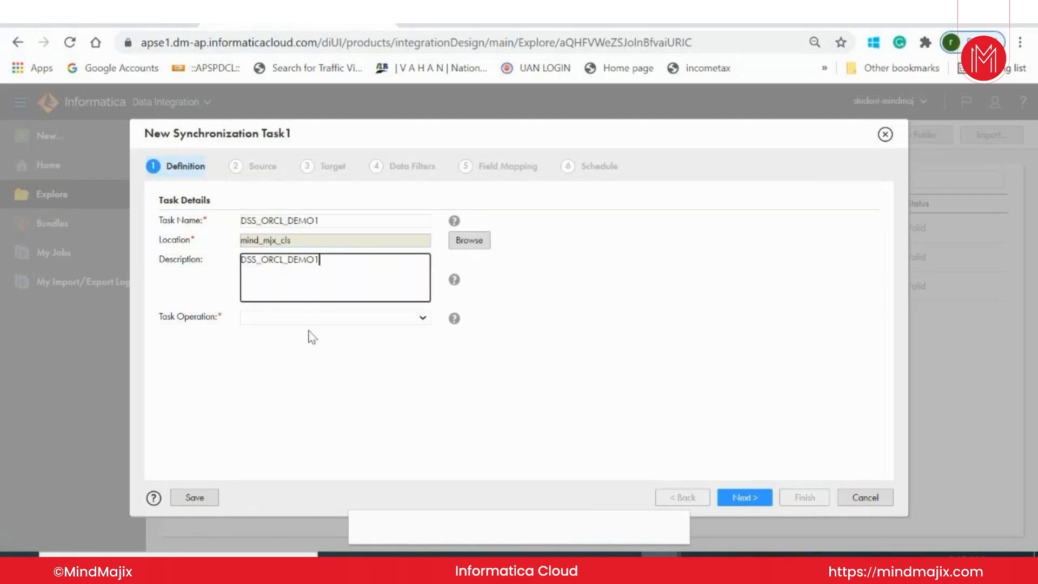
pyautogui.click(350, 319)
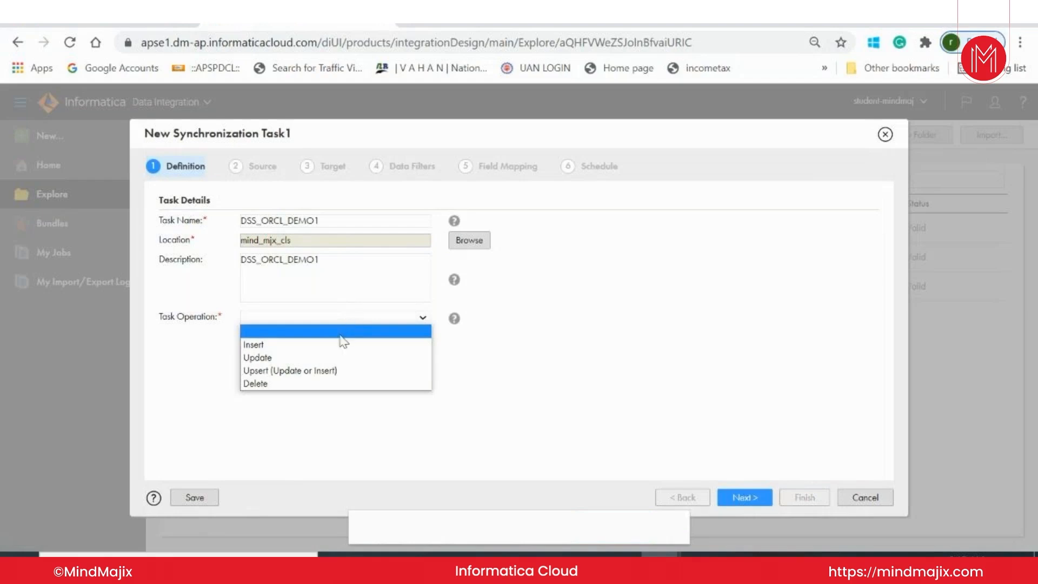
pyautogui.click(331, 371)
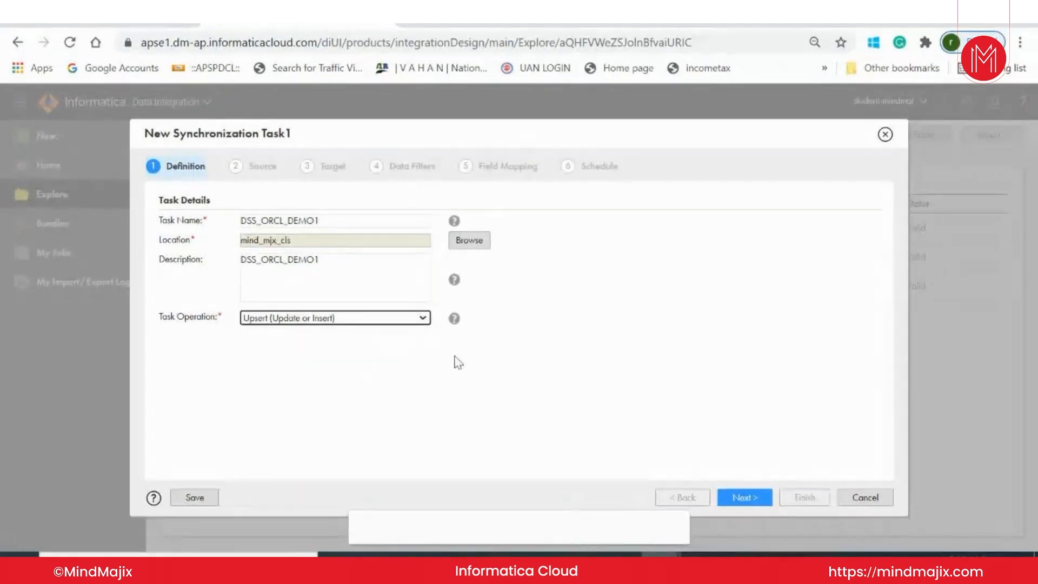
pyautogui.click(745, 497)
# - Set the source connection to Con_Sqlserver (SQL Server) and choose CUSTOMERS as the single source object
pyautogui.click(417, 229)
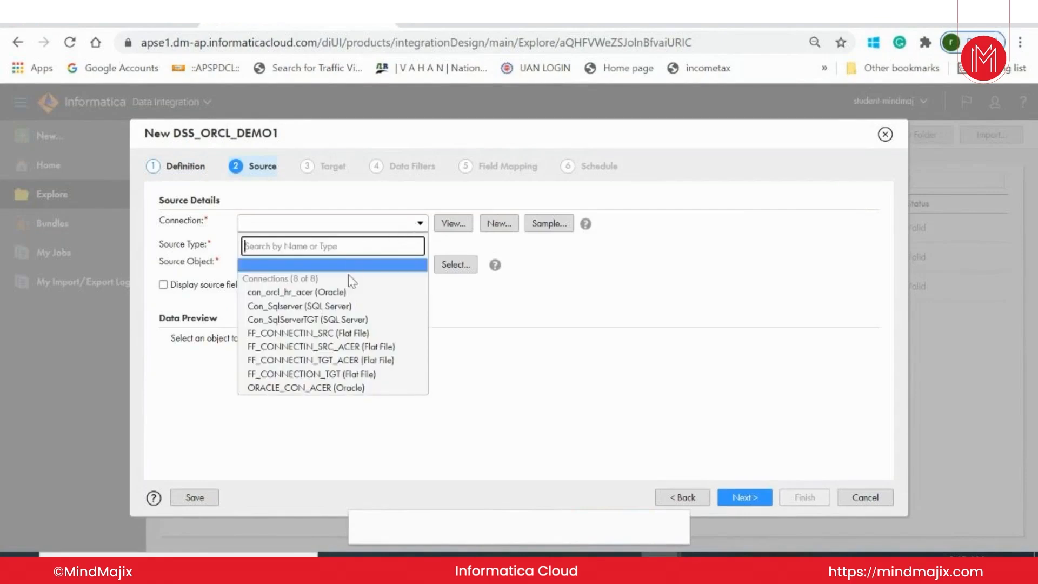
pyautogui.click(356, 307)
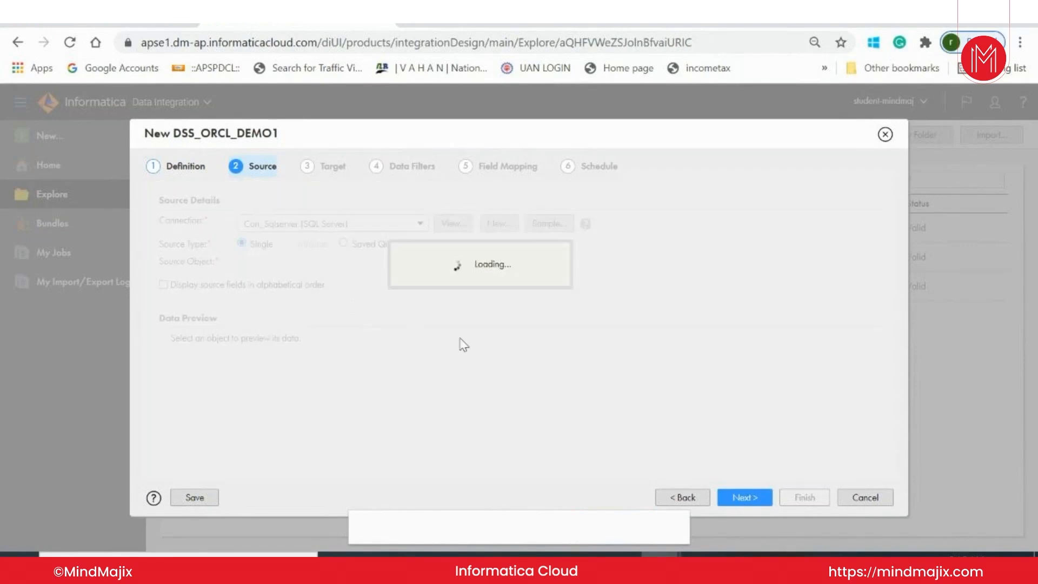
pyautogui.click(404, 265)
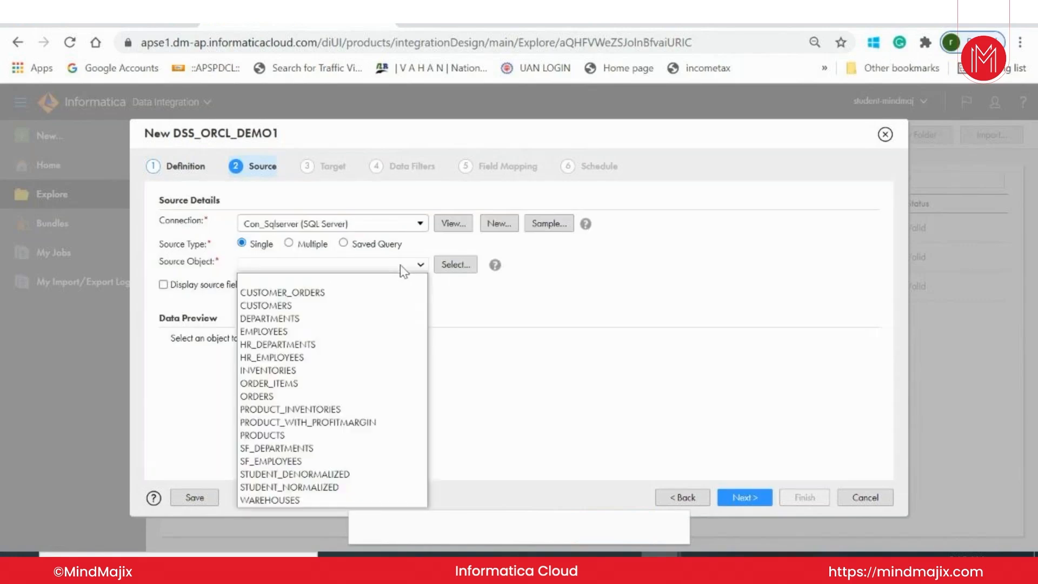
pyautogui.click(543, 324)
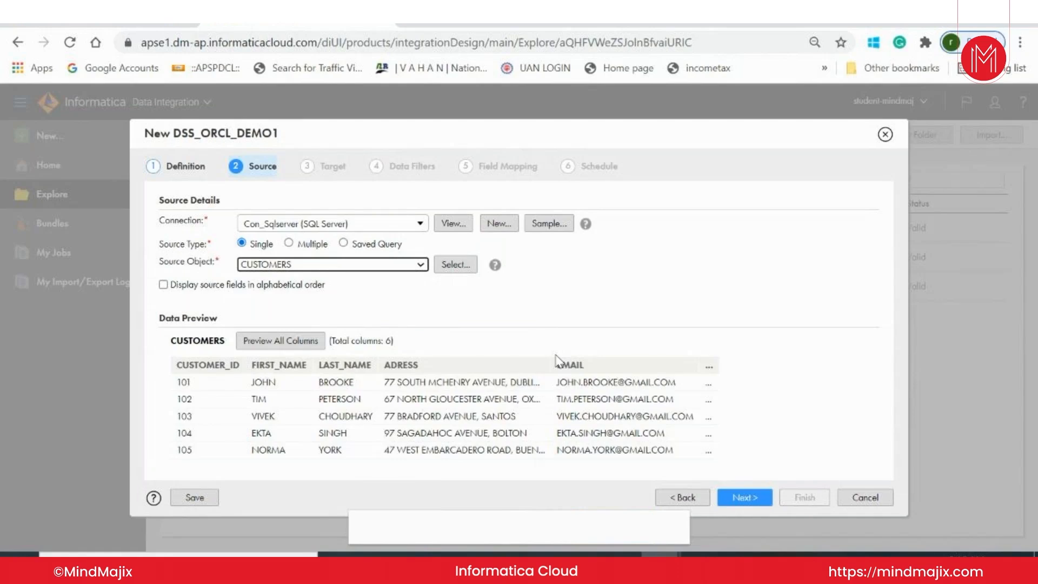
# - Change the source type to Multiple and add the ORDERS table alongside CUSTOMERS as source objects
pyautogui.click(289, 243)
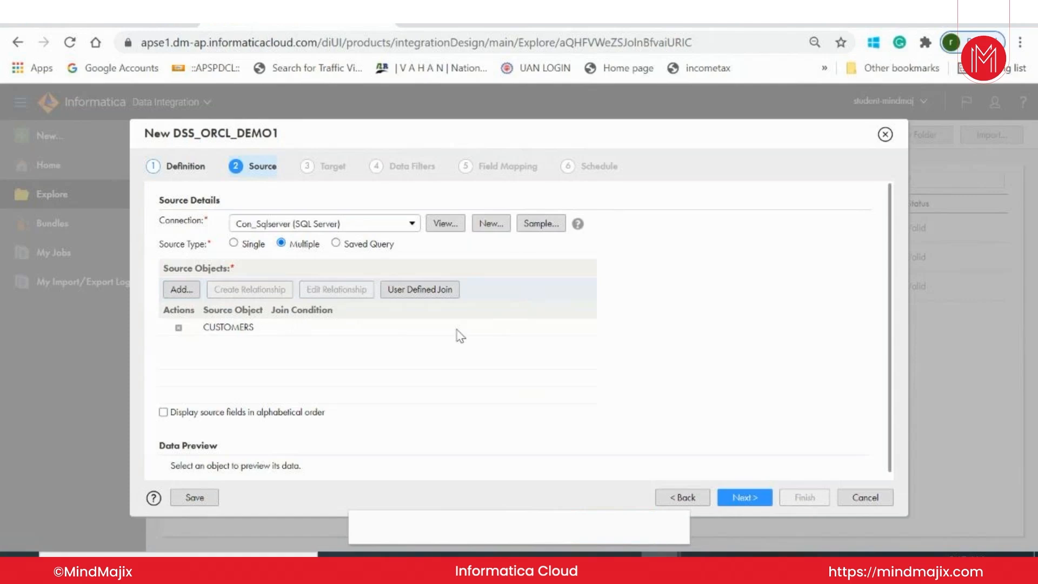
pyautogui.click(246, 330)
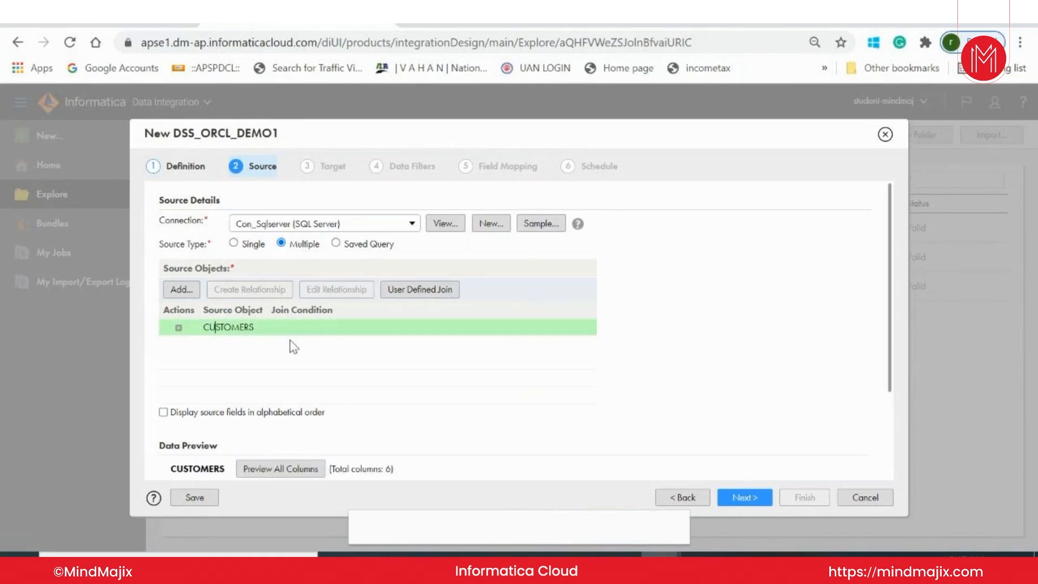
pyautogui.click(178, 291)
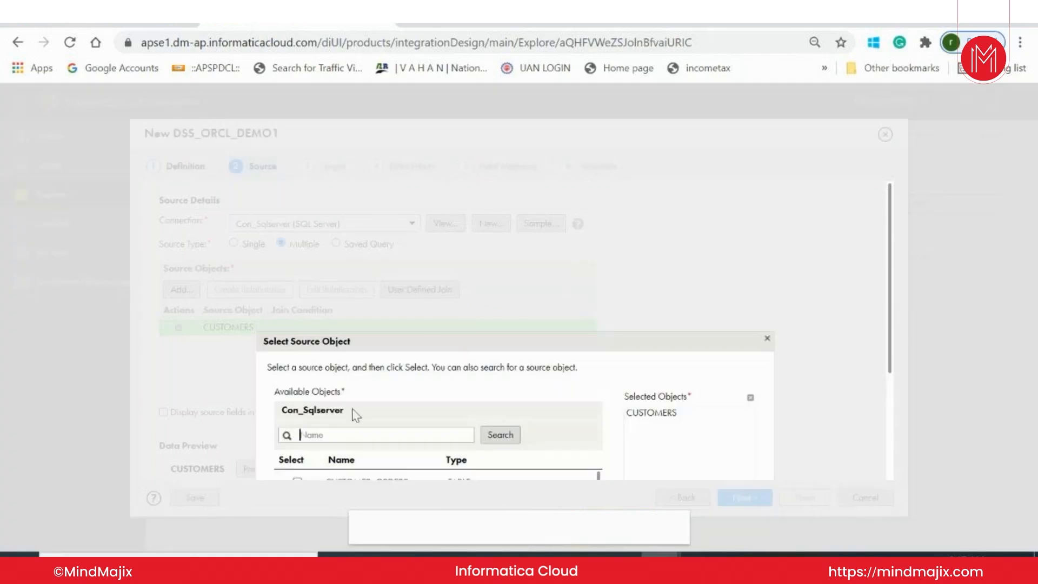
pyautogui.scroll(-3, 482, 435)
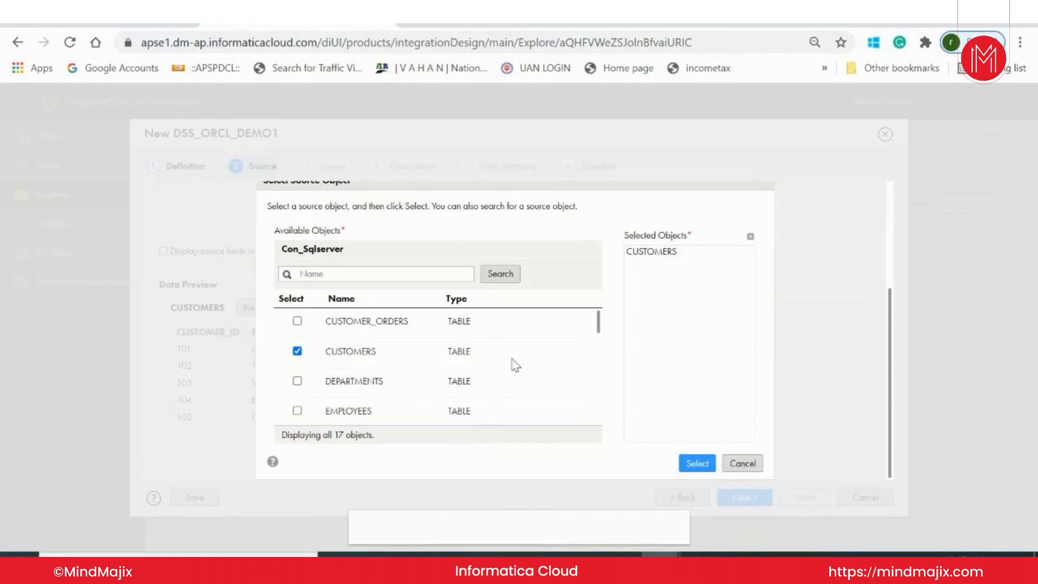
pyautogui.scroll(-3, 598, 330)
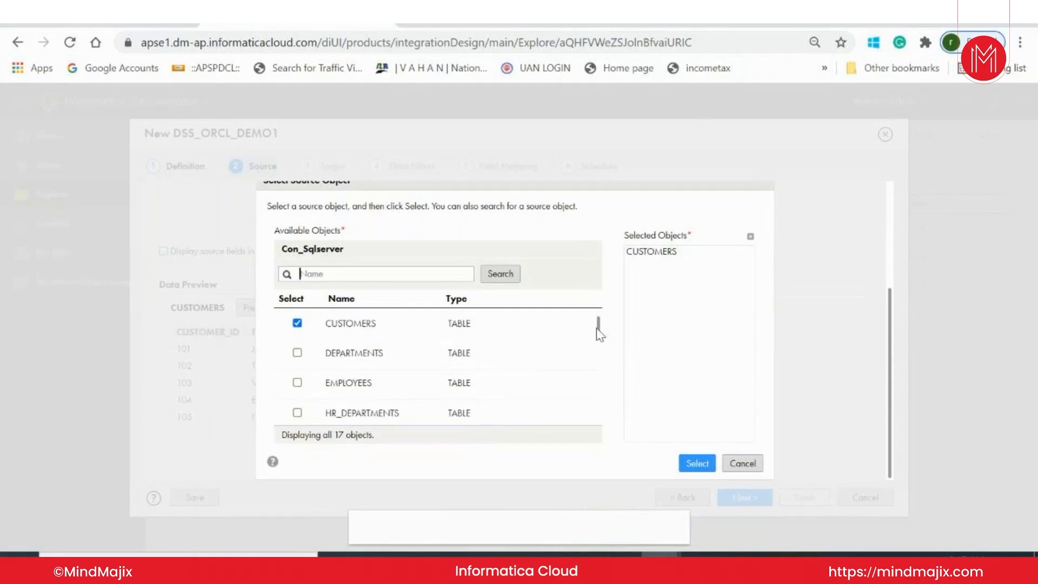
pyautogui.click(466, 385)
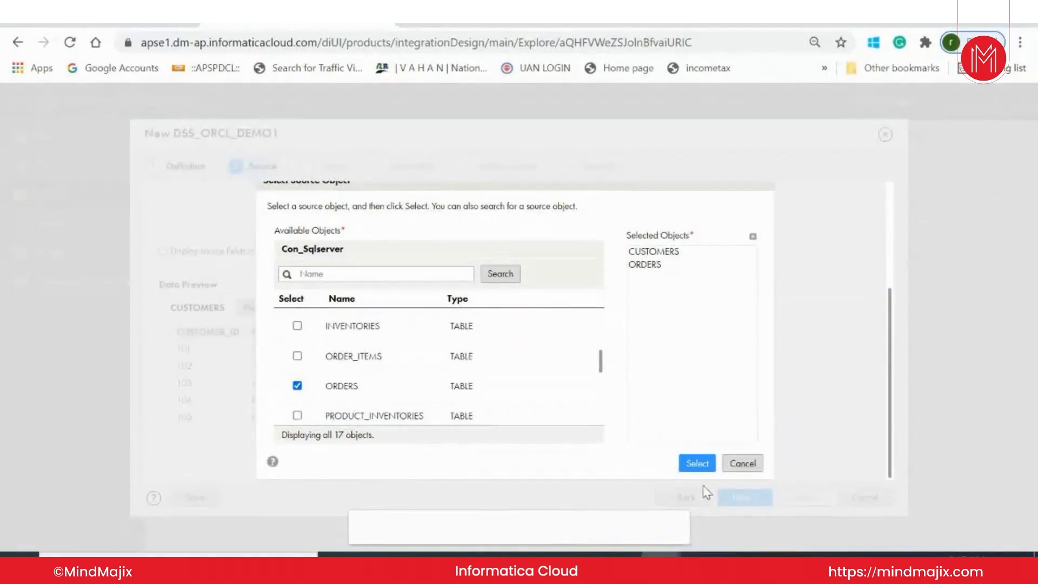
pyautogui.click(699, 466)
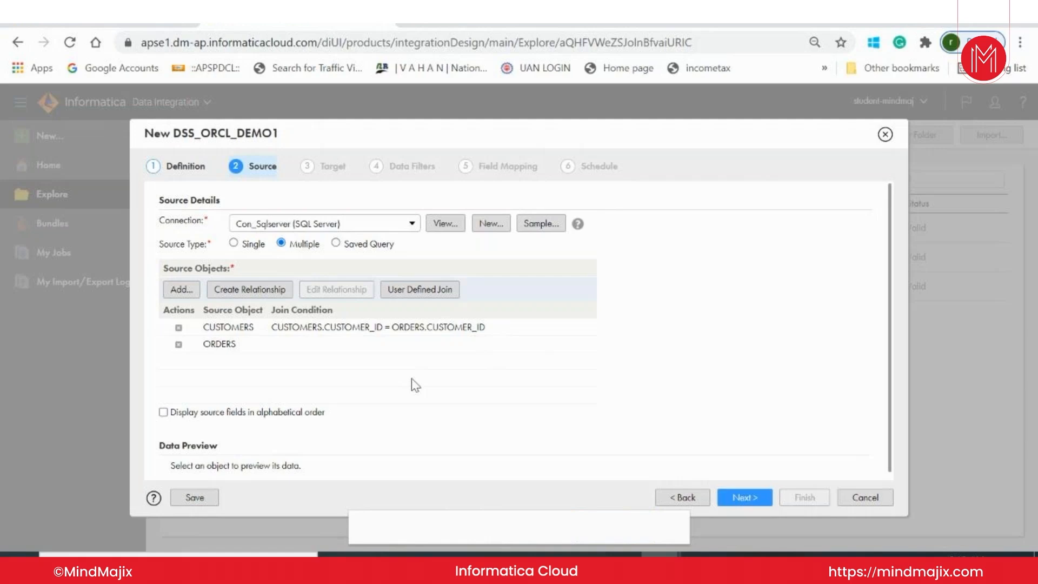
# - Fill in a new relationship matching CUSTOMERS key CUSTOMER_ID to ORDERS key CUSTOMER_ID, and discard it
pyautogui.click(245, 293)
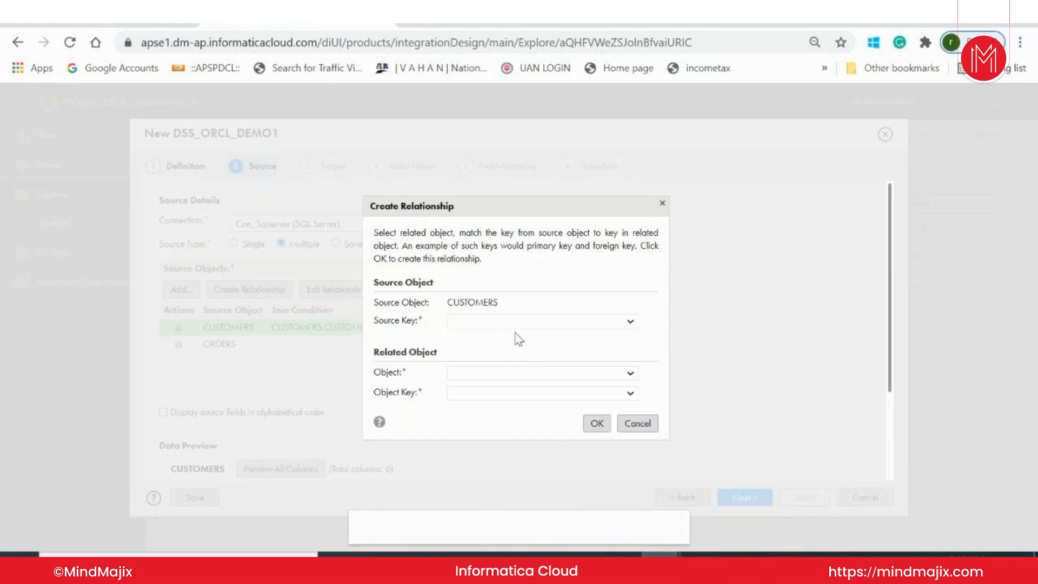
pyautogui.click(515, 324)
pyautogui.click(522, 350)
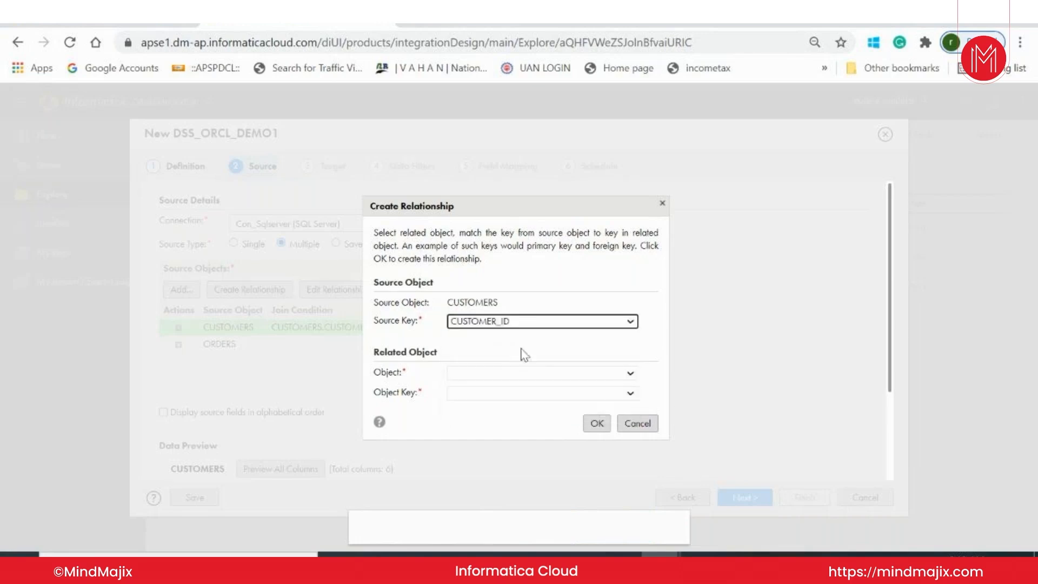
pyautogui.click(526, 377)
pyautogui.click(506, 400)
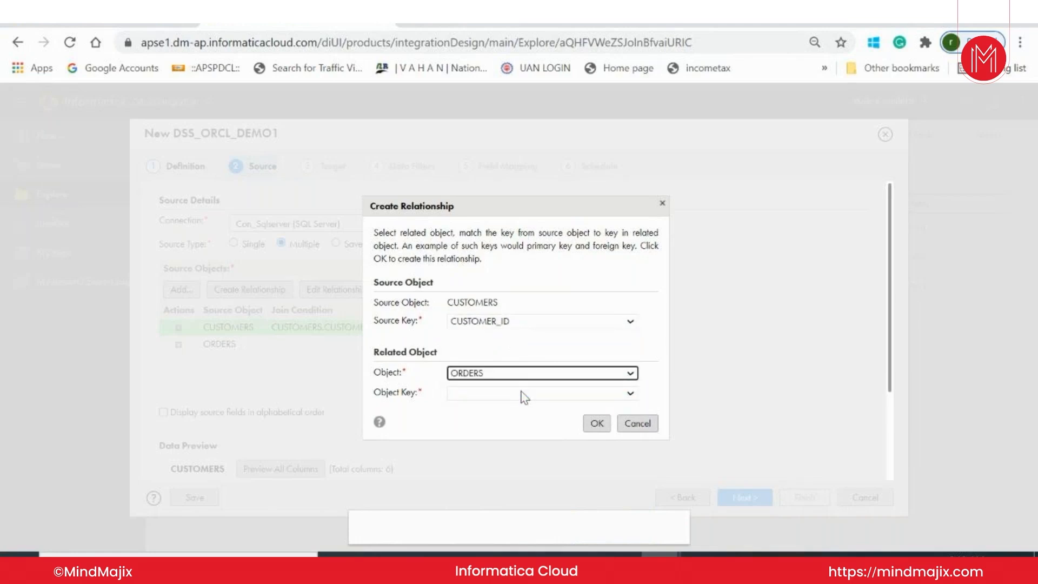
pyautogui.click(524, 397)
pyautogui.click(508, 431)
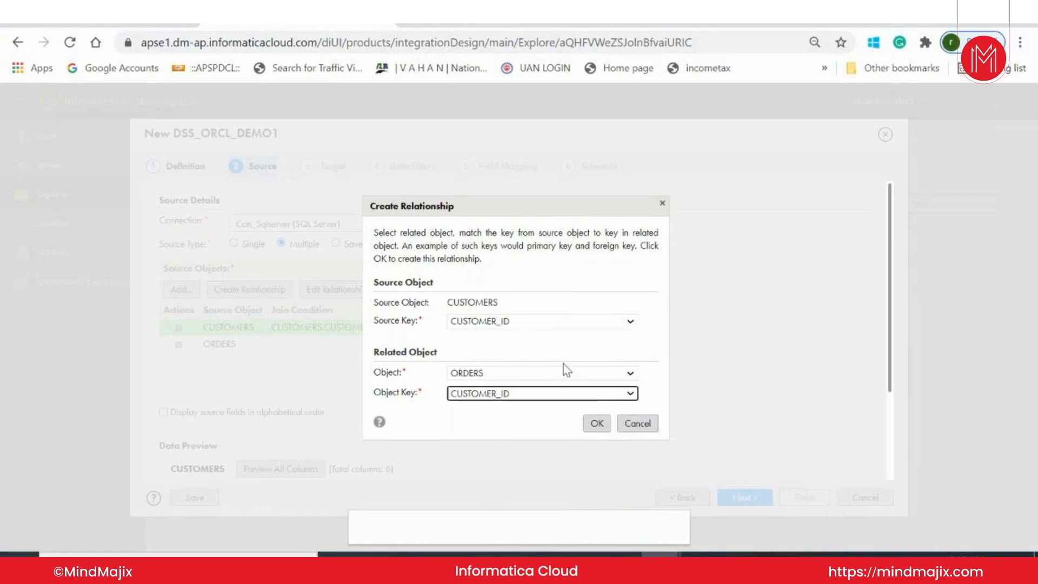
pyautogui.click(641, 428)
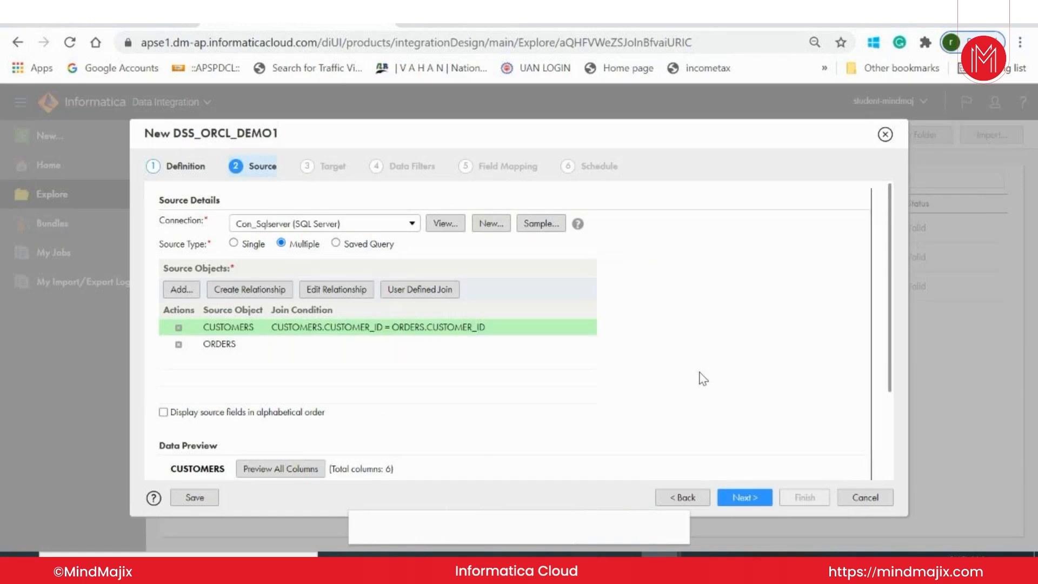
# - Open the existing CUSTOMERS relationship for editing and review its available source key and object key options
pyautogui.click(336, 290)
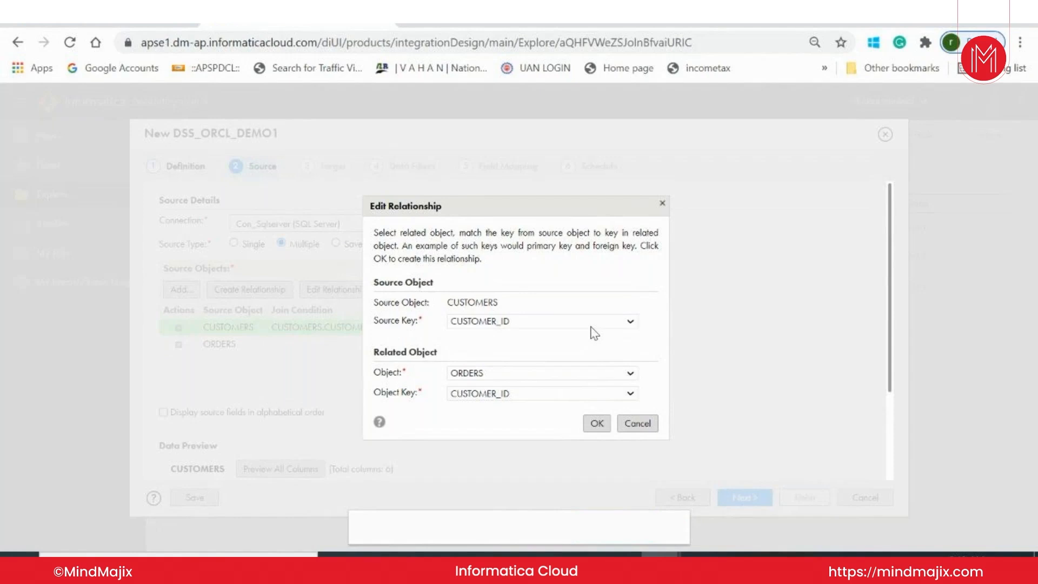
pyautogui.click(536, 325)
pyautogui.click(563, 308)
pyautogui.click(546, 395)
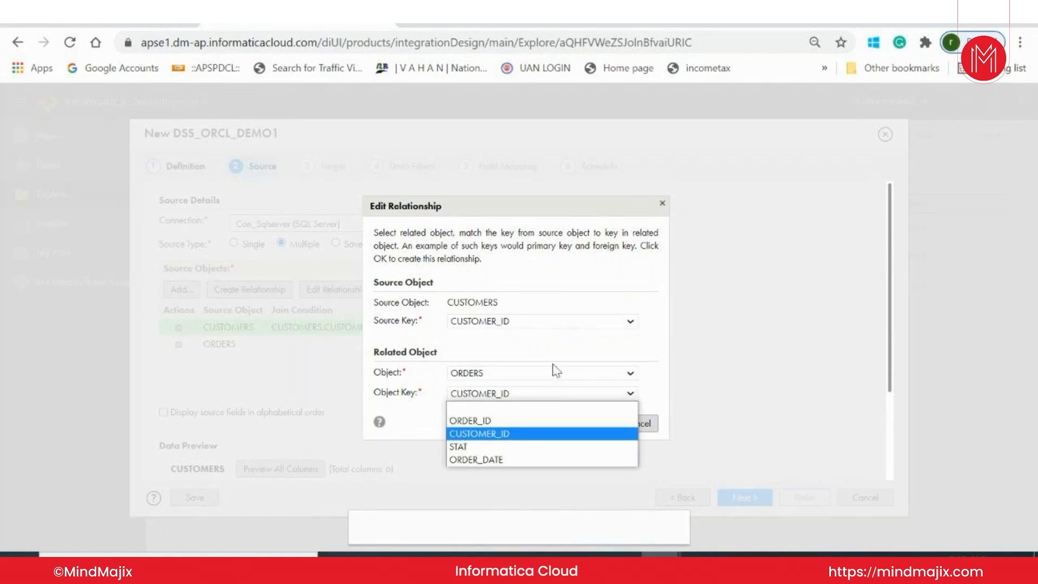
pyautogui.click(569, 349)
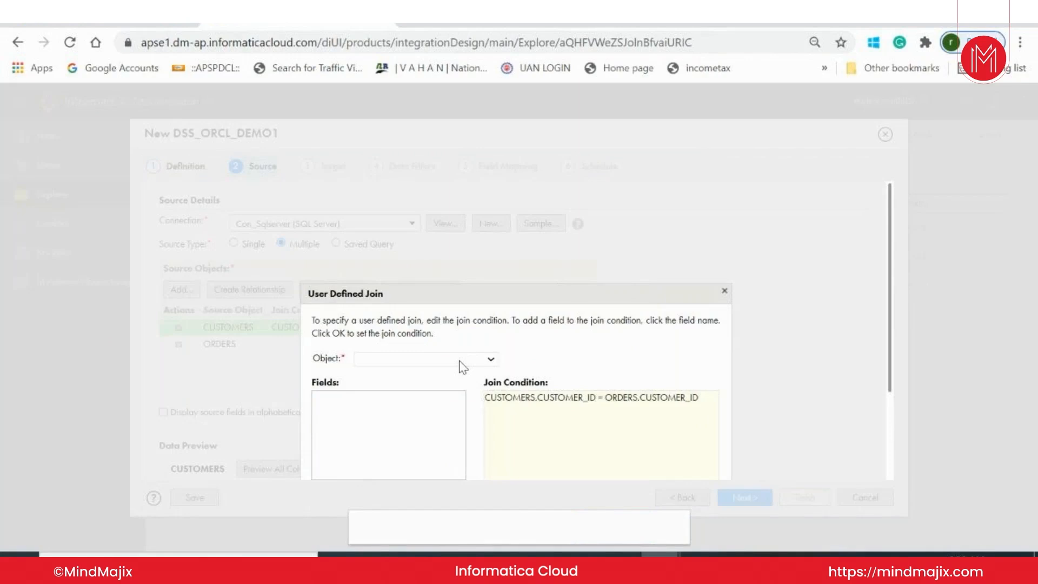
# - Review the CUSTOMERS fields and the join condition in the User Defined Join dialog, and close it without changes
pyautogui.click(462, 366)
pyautogui.click(444, 383)
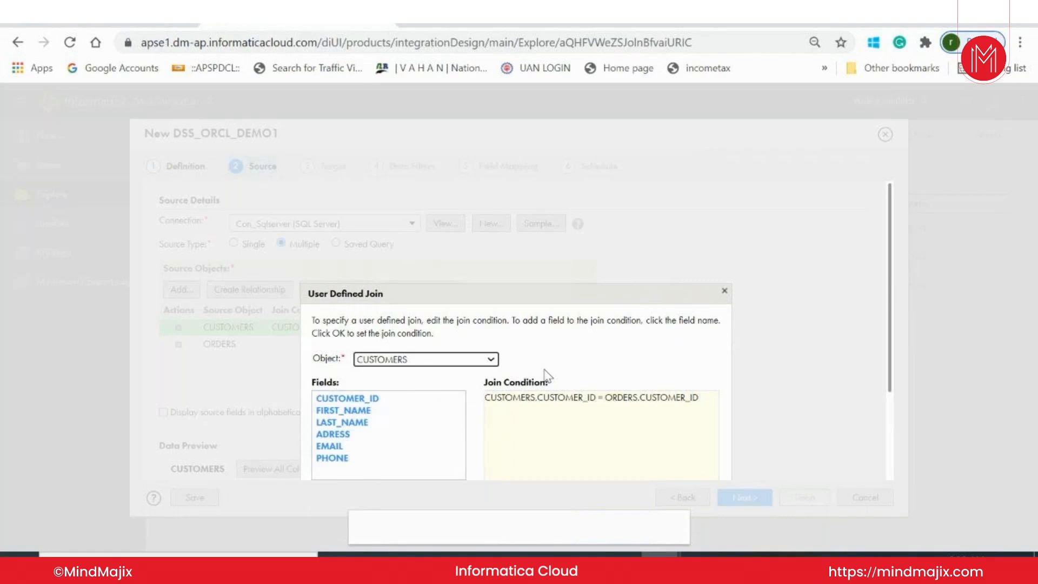
pyautogui.scroll(-3, 841, 326)
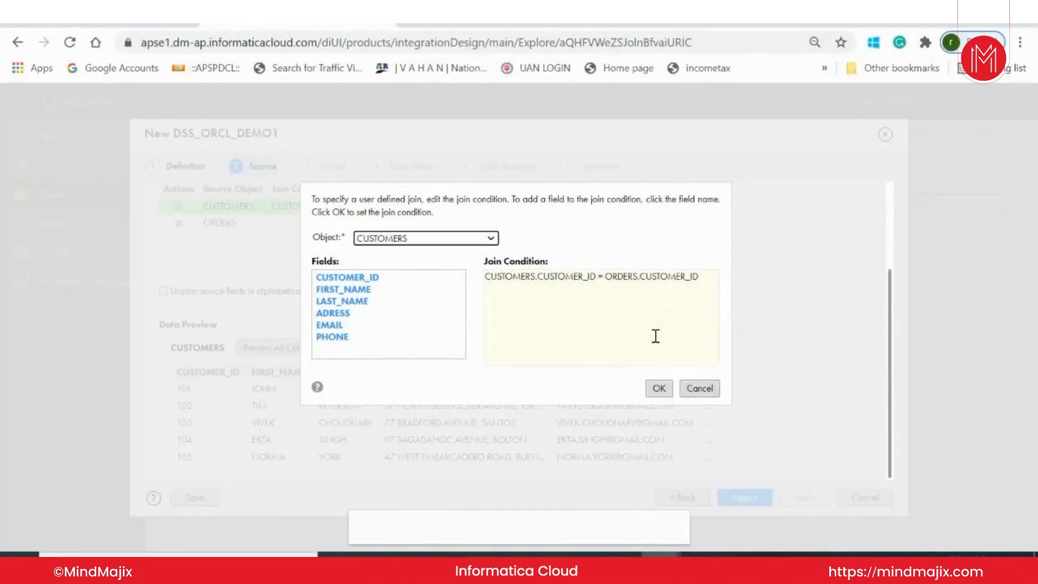
pyautogui.click(699, 388)
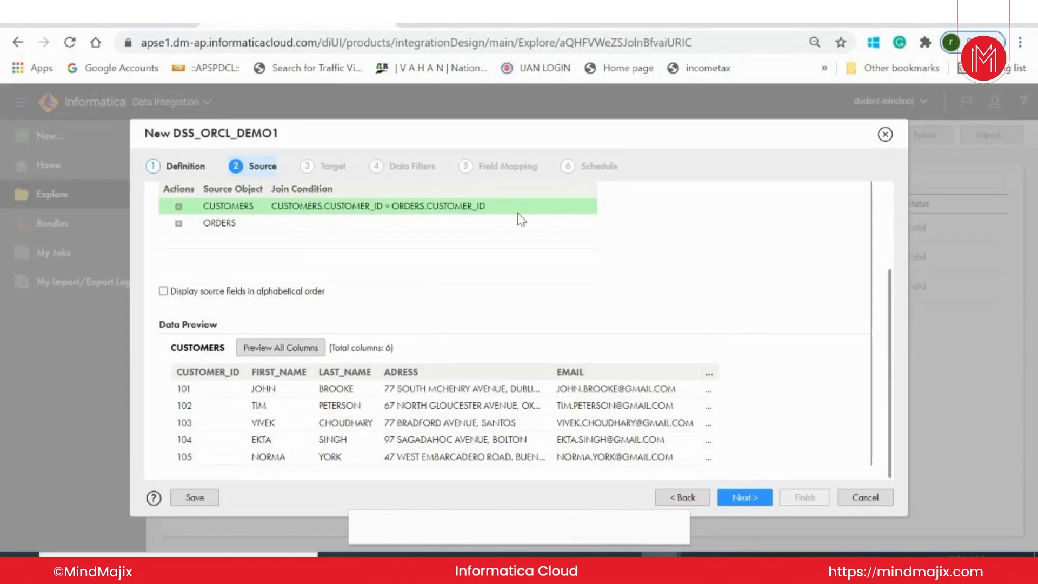
pyautogui.scroll(2, 403, 280)
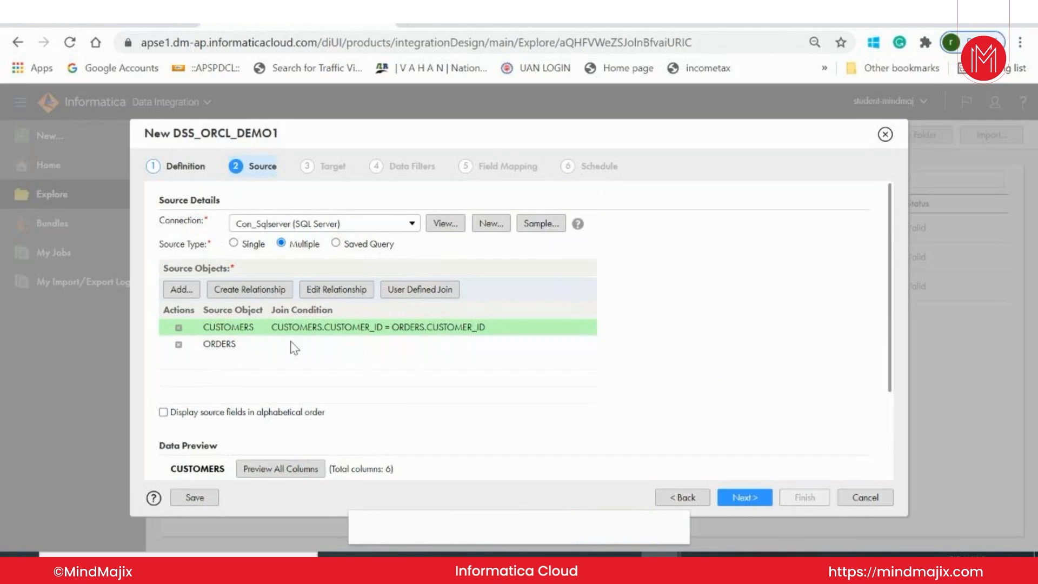
# - Search the available source objects for ORDER DETAILS and add the ORDER_ITEMS table to the source objects
pyautogui.click(271, 344)
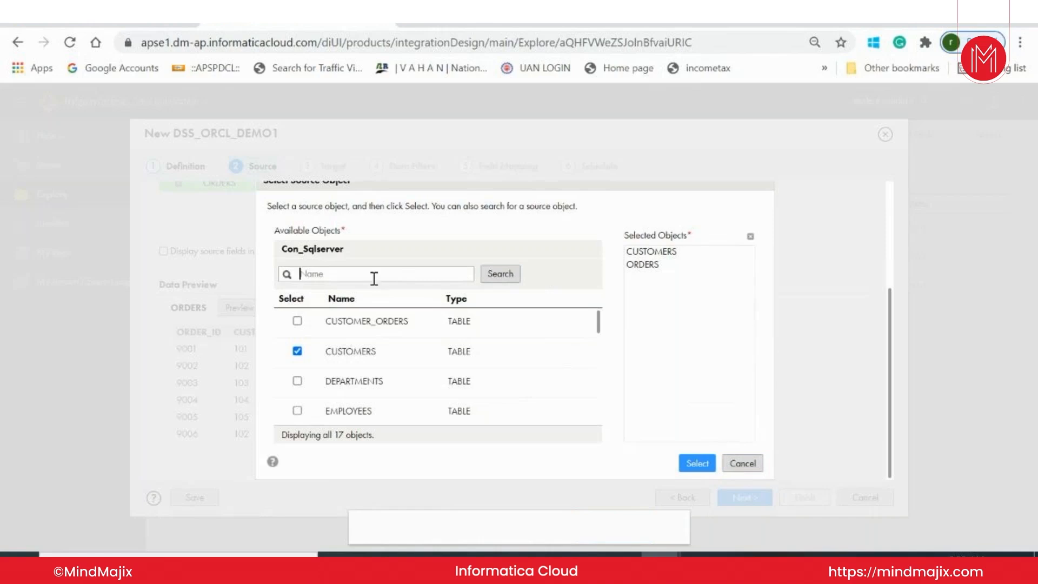
pyautogui.write('ORDER DETAILS')
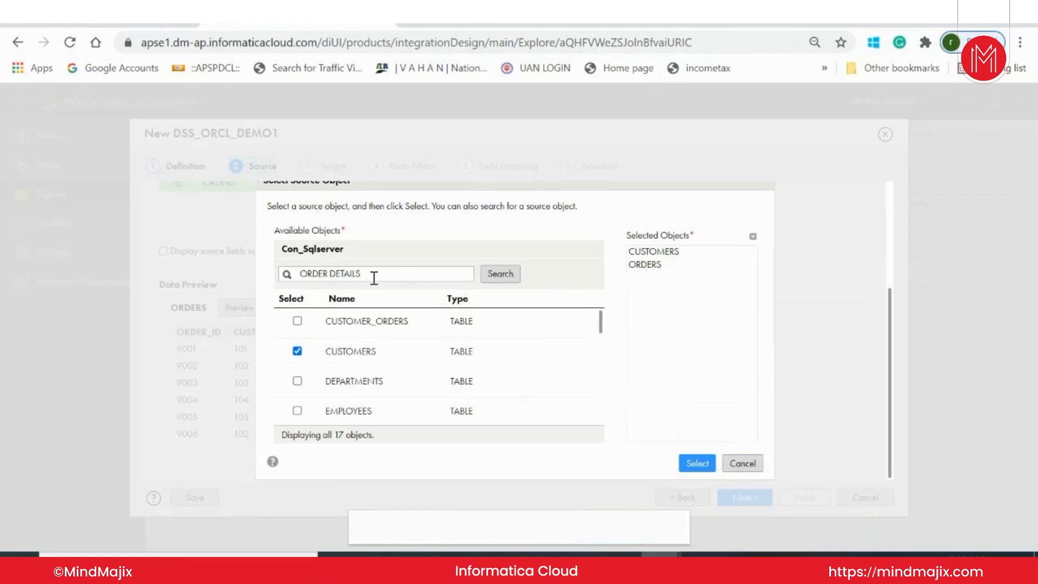
pyautogui.click(508, 280)
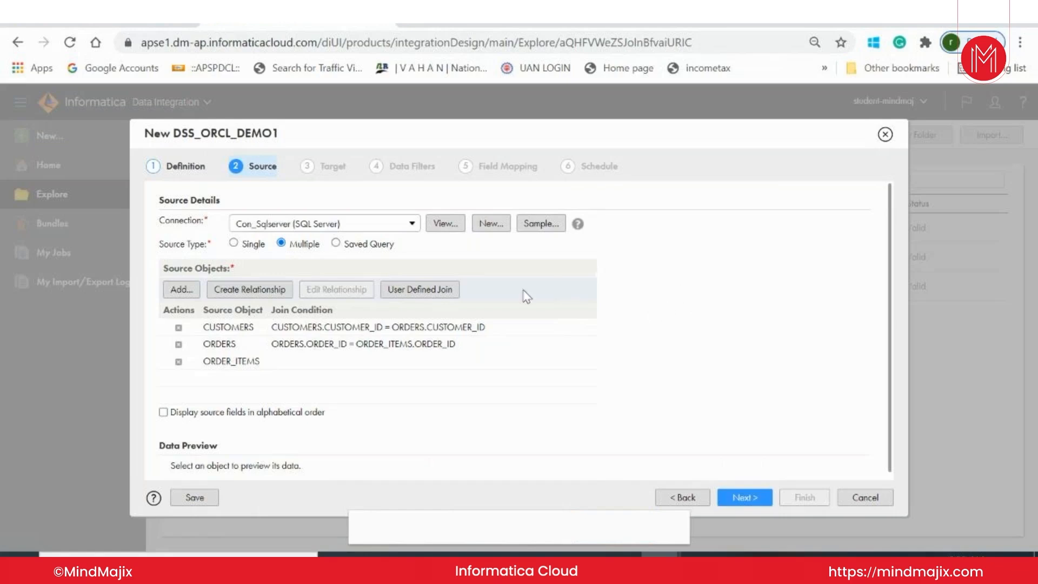
# - Decline converting the relationships into a user defined join and remove ORDER_ITEMS from the source objects
pyautogui.click(431, 293)
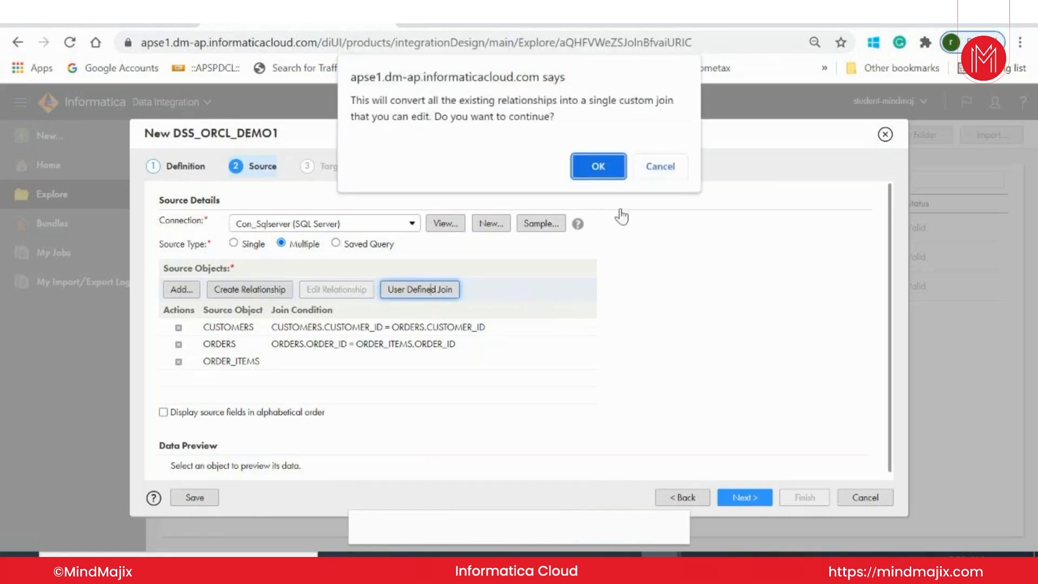
pyautogui.press('Return')
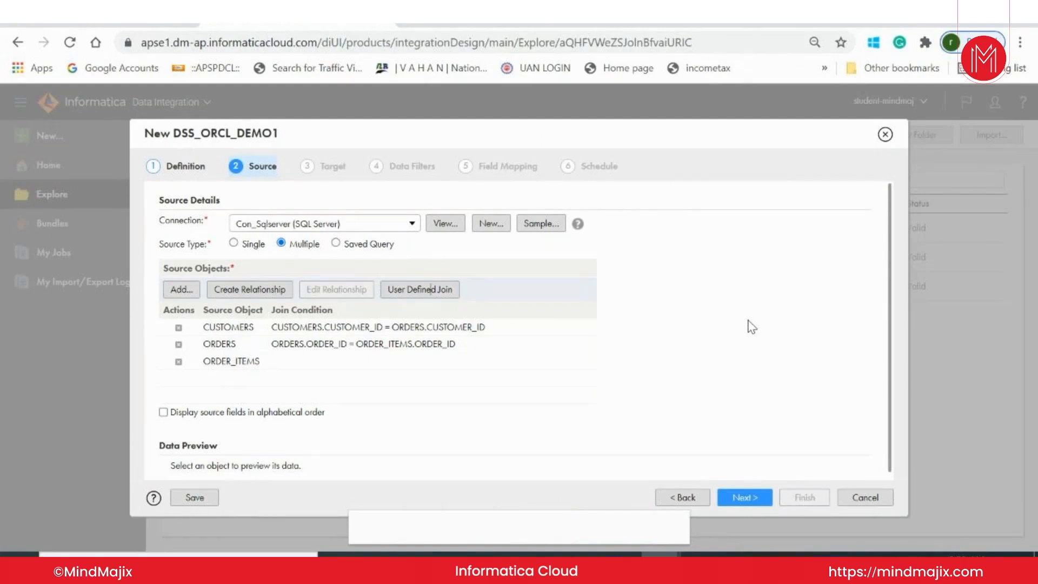
pyautogui.click(239, 361)
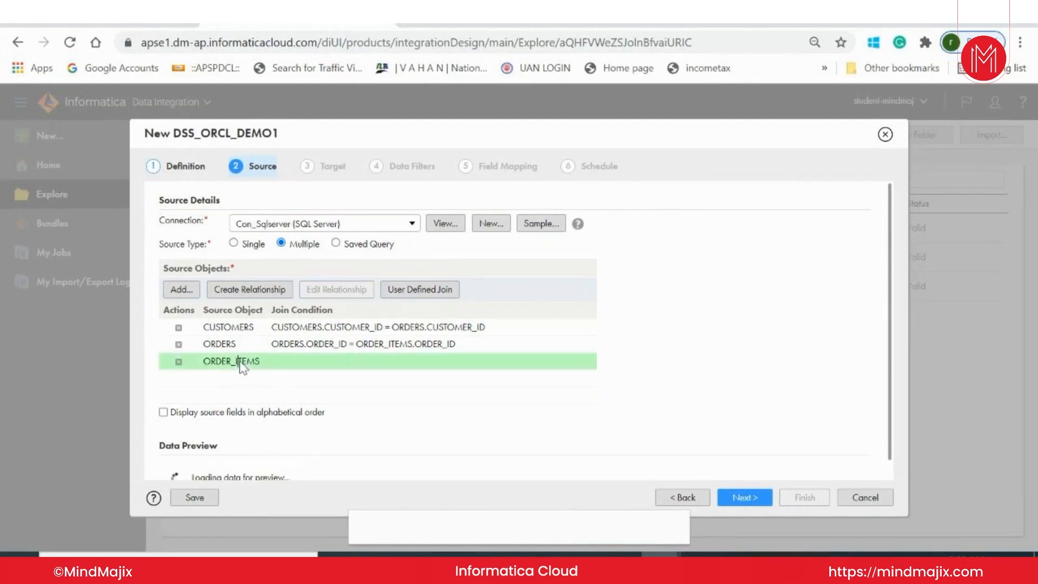
pyautogui.click(178, 363)
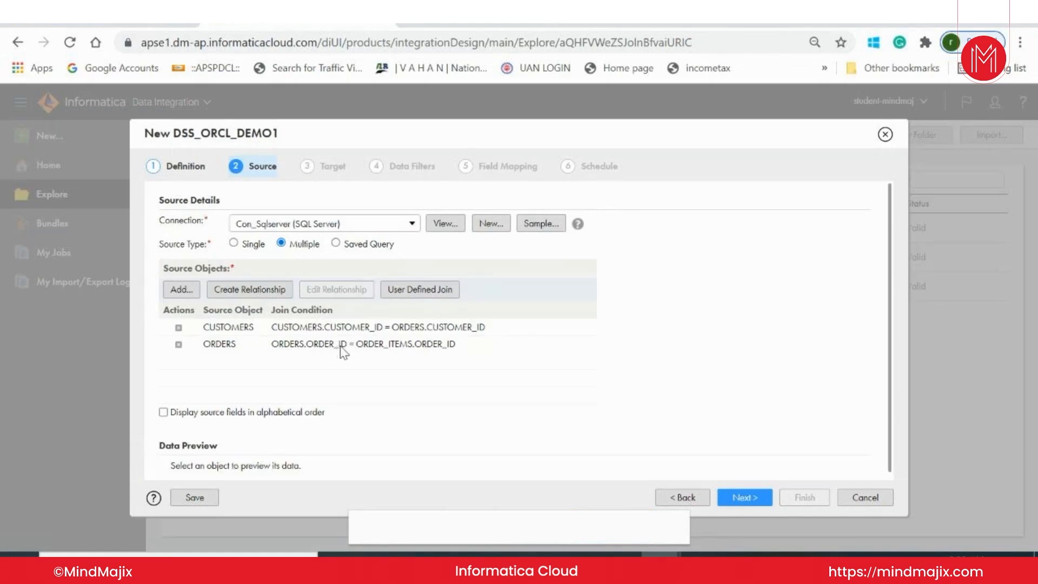
# - Open the ORDERS relationship for editing and review its related object and object key options
pyautogui.click(216, 346)
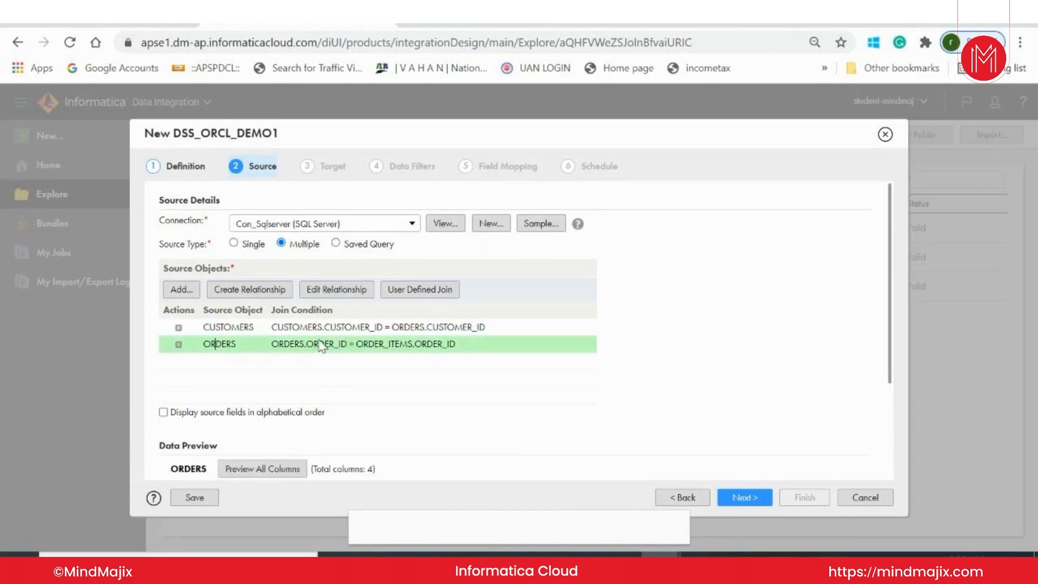
pyautogui.click(338, 298)
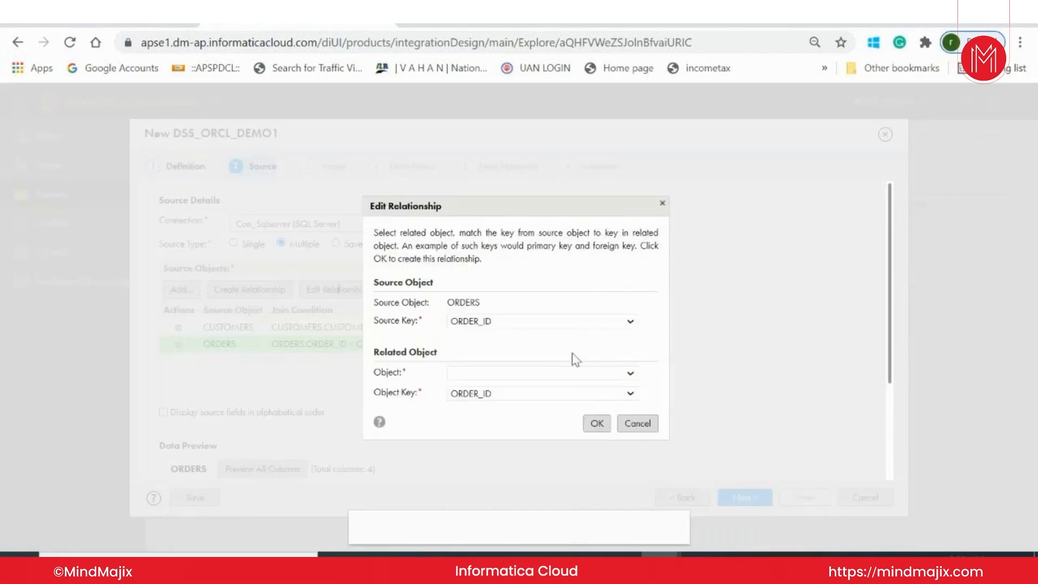
pyautogui.click(544, 400)
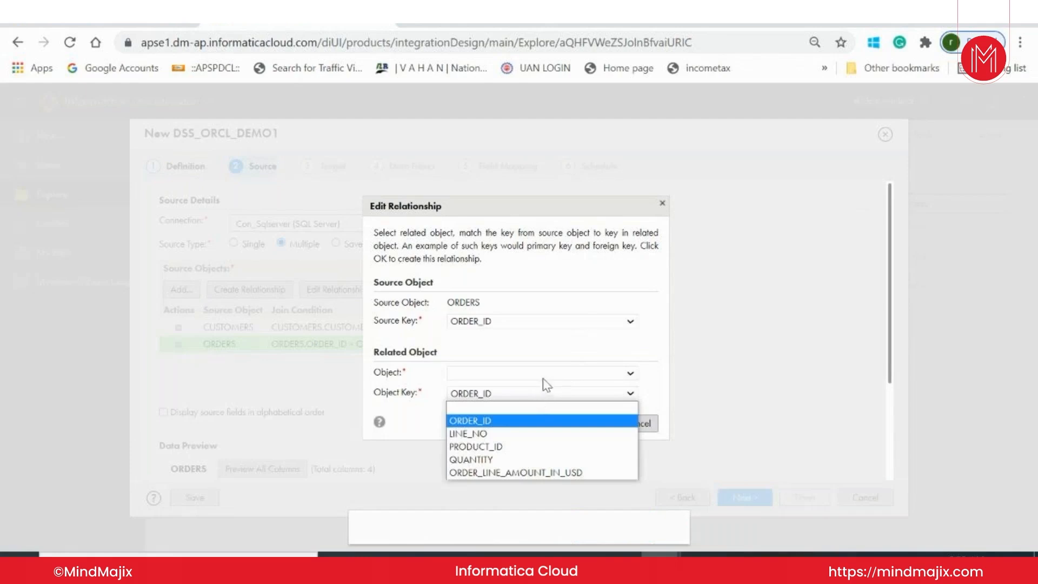
pyautogui.click(544, 377)
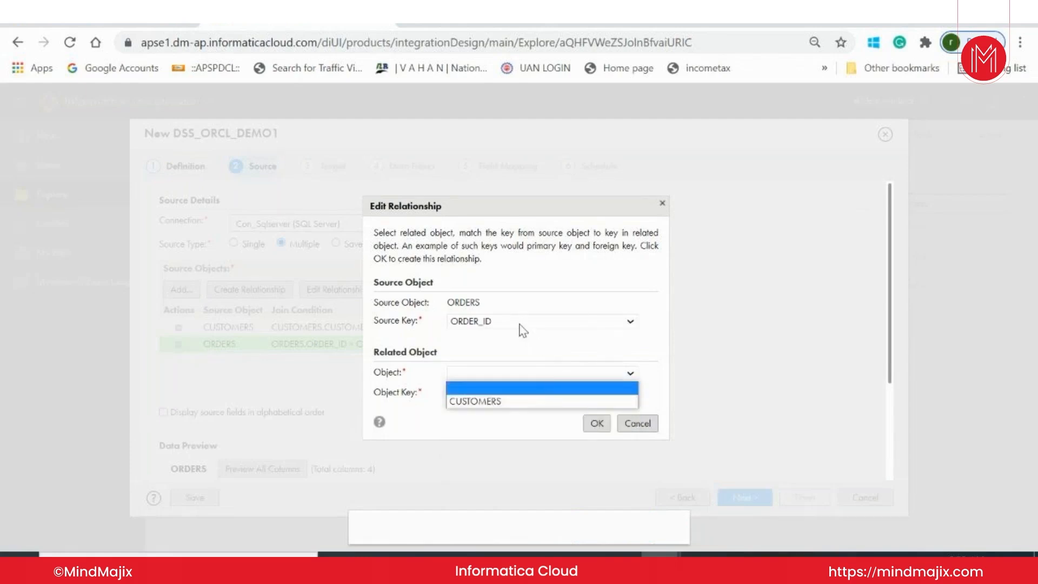
pyautogui.click(436, 383)
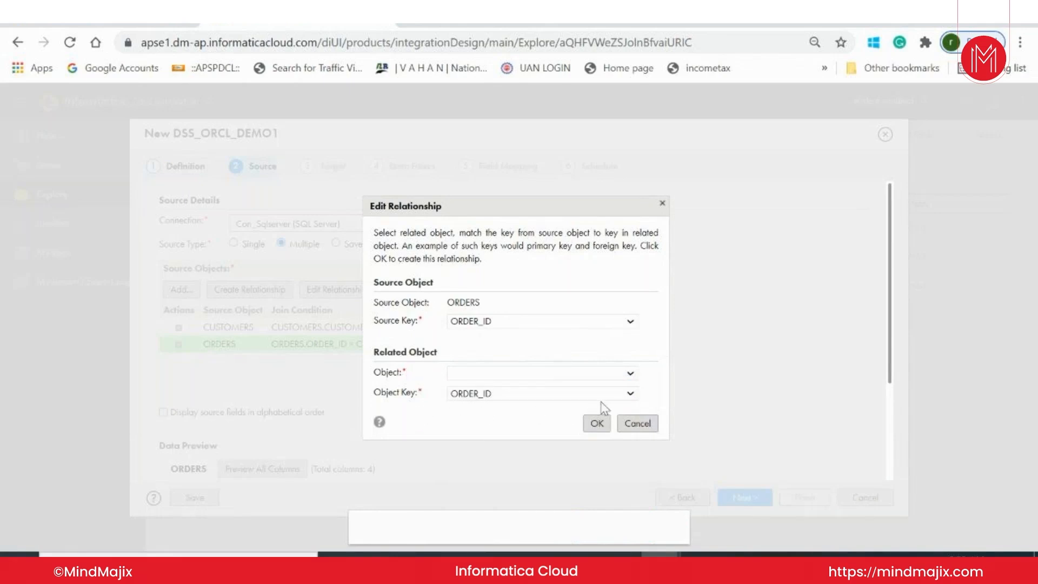
# - Try to clear the object key and source key of the ORDERS relationship, and close the dialog
pyautogui.click(538, 398)
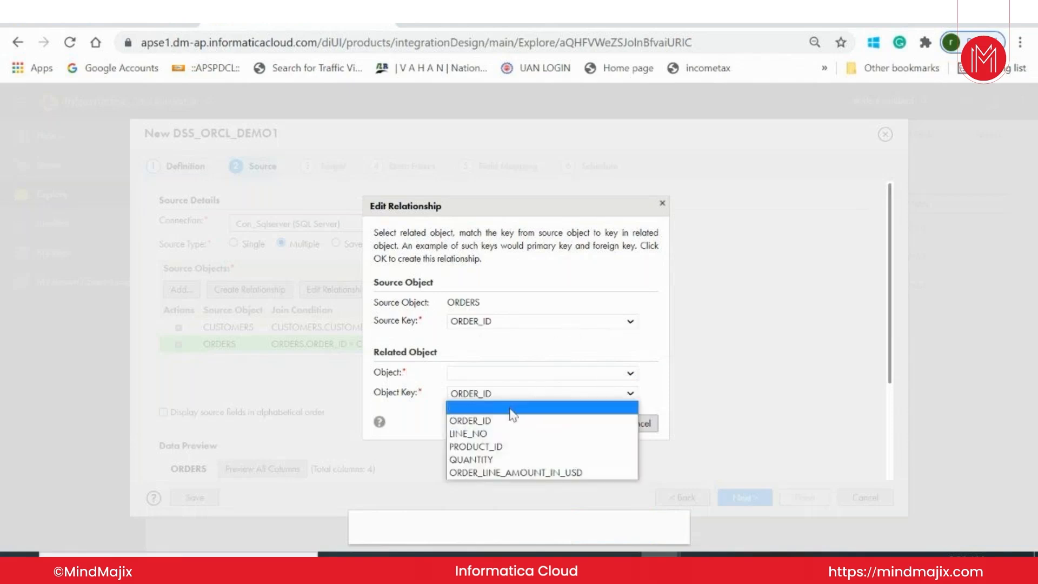
pyautogui.click(514, 410)
pyautogui.click(598, 423)
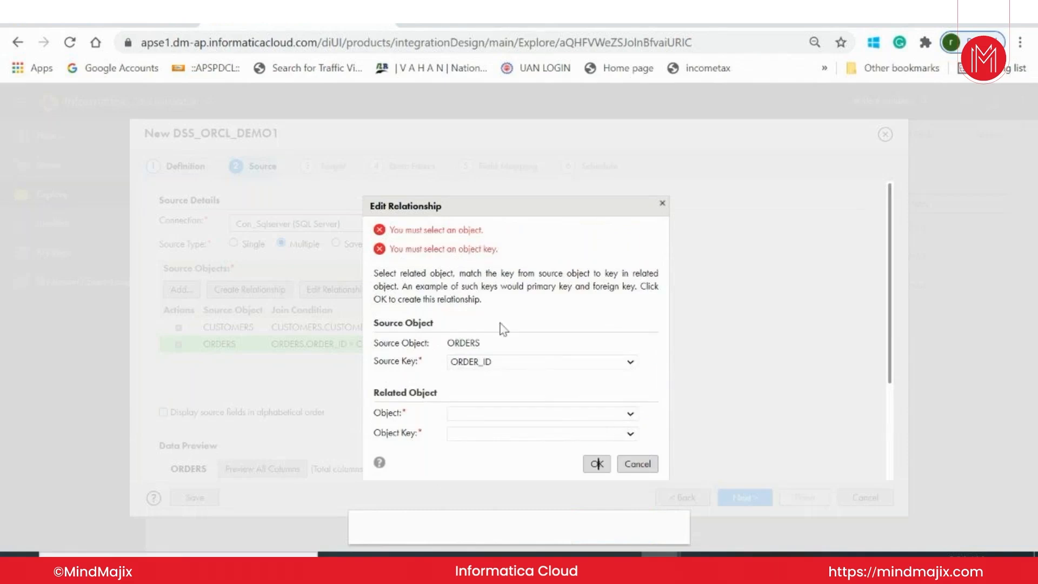
pyautogui.click(560, 366)
pyautogui.click(517, 381)
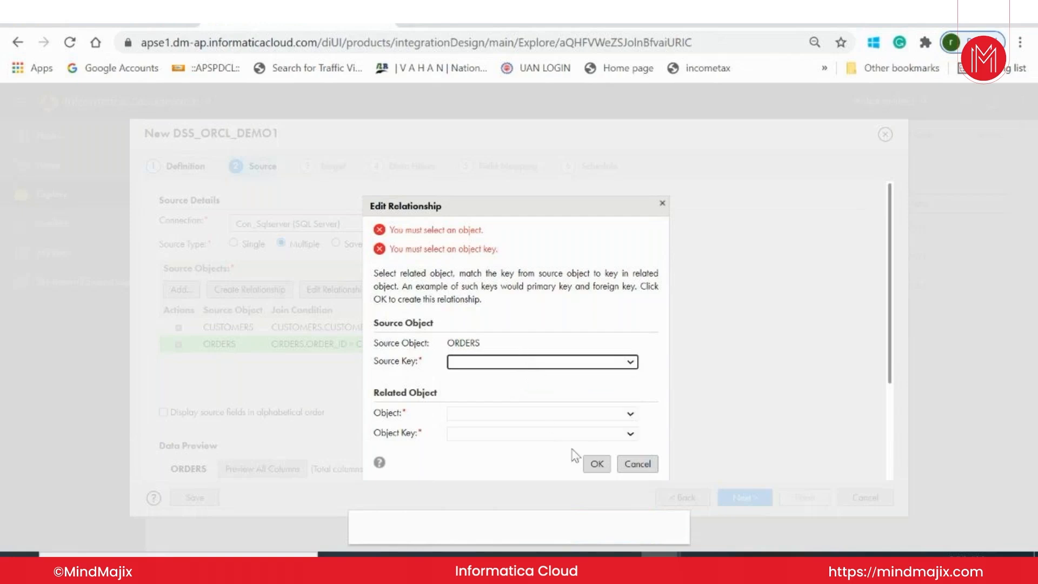
pyautogui.click(594, 465)
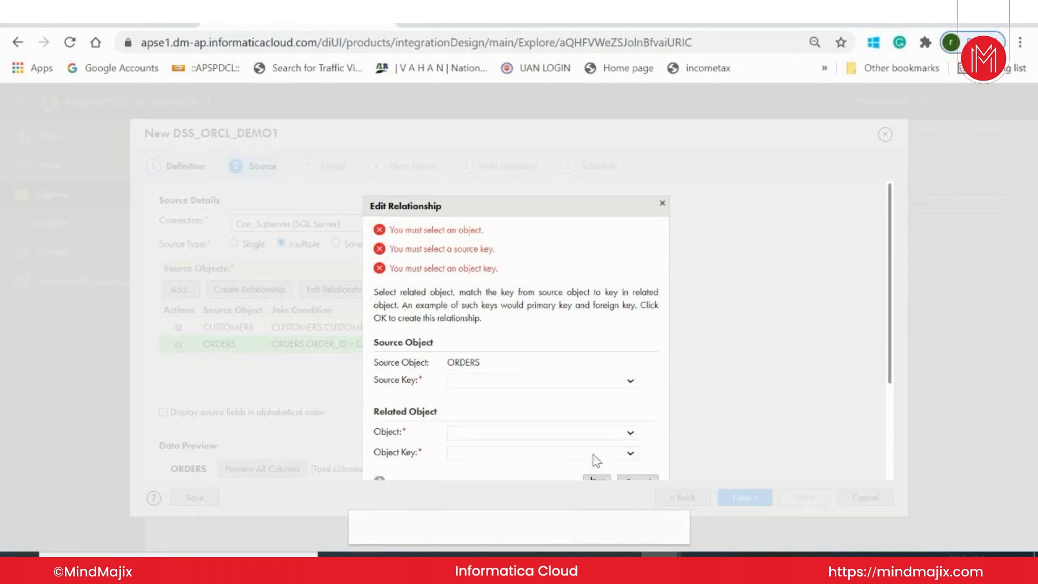
pyautogui.scroll(-3, 591, 419)
pyautogui.scroll(3, 589, 414)
pyautogui.doubleClick(464, 361)
pyautogui.press('Escape')
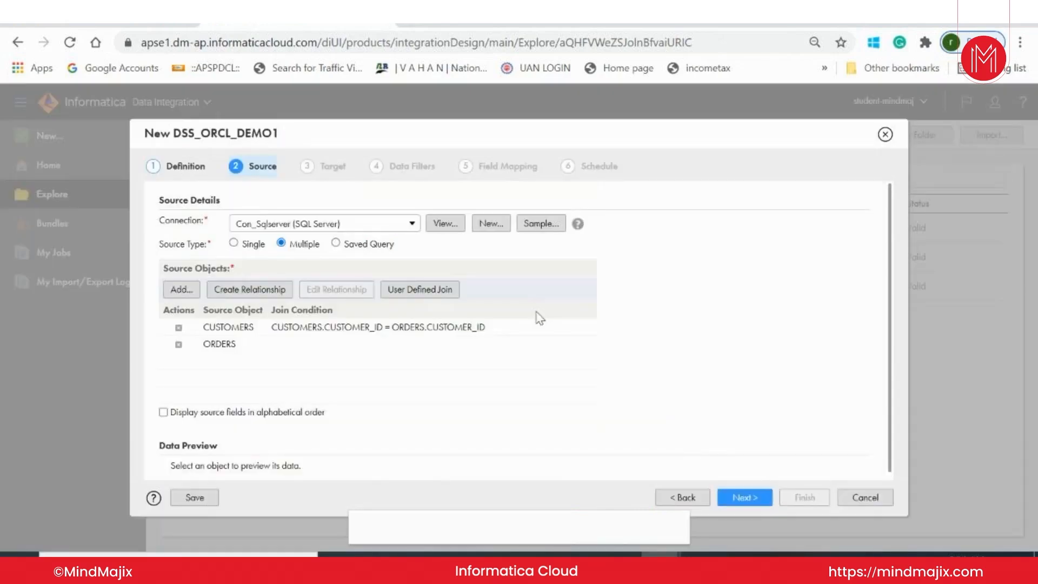